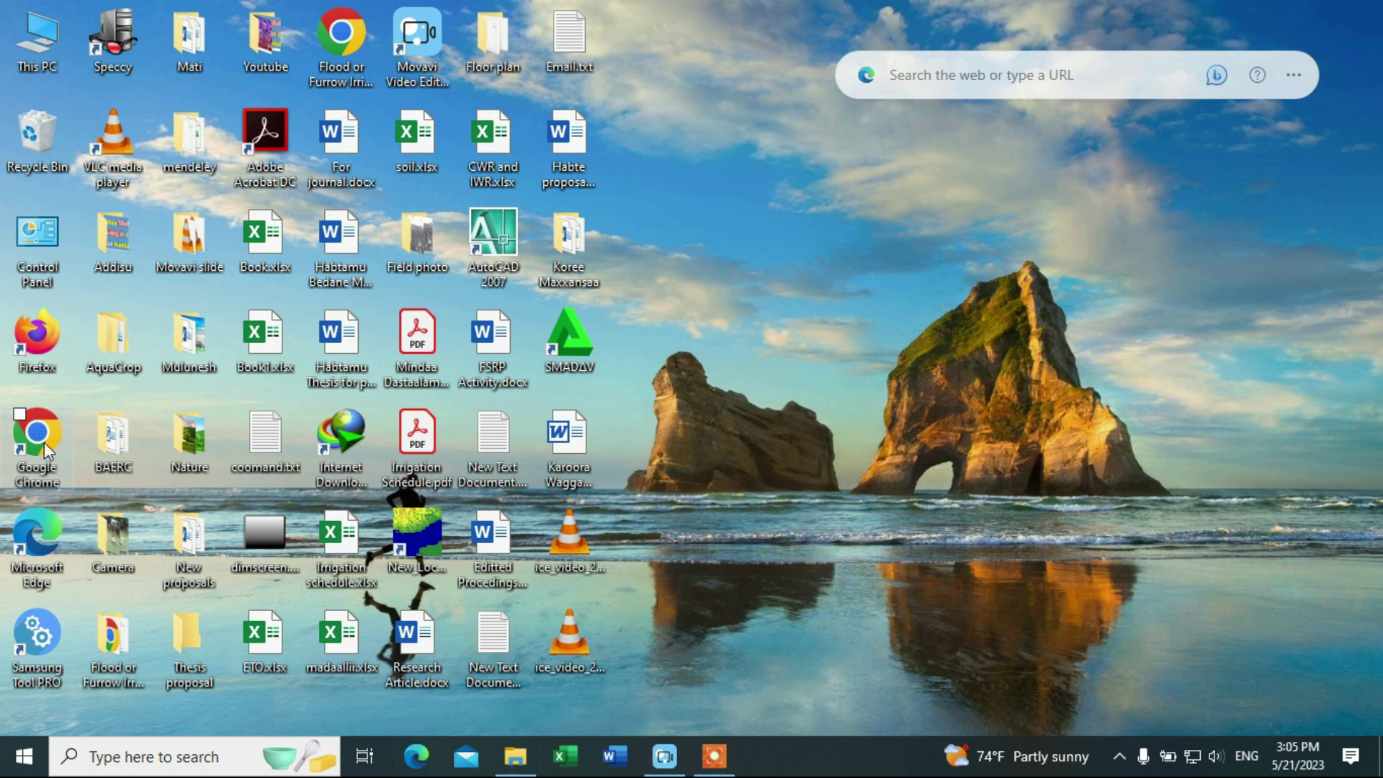
- Launch Google Chrome and run a Google search for 'MarkSim'
double_click(45, 438)
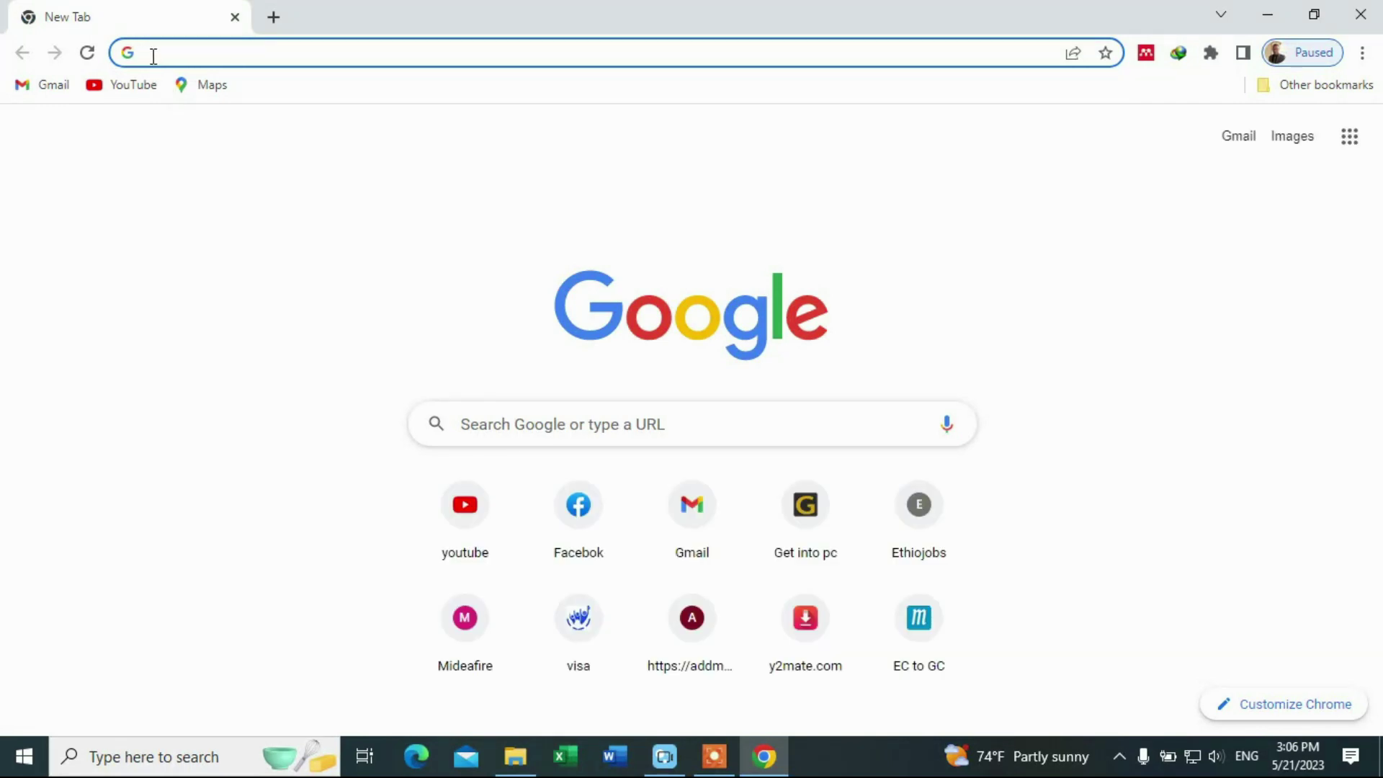
text(M)
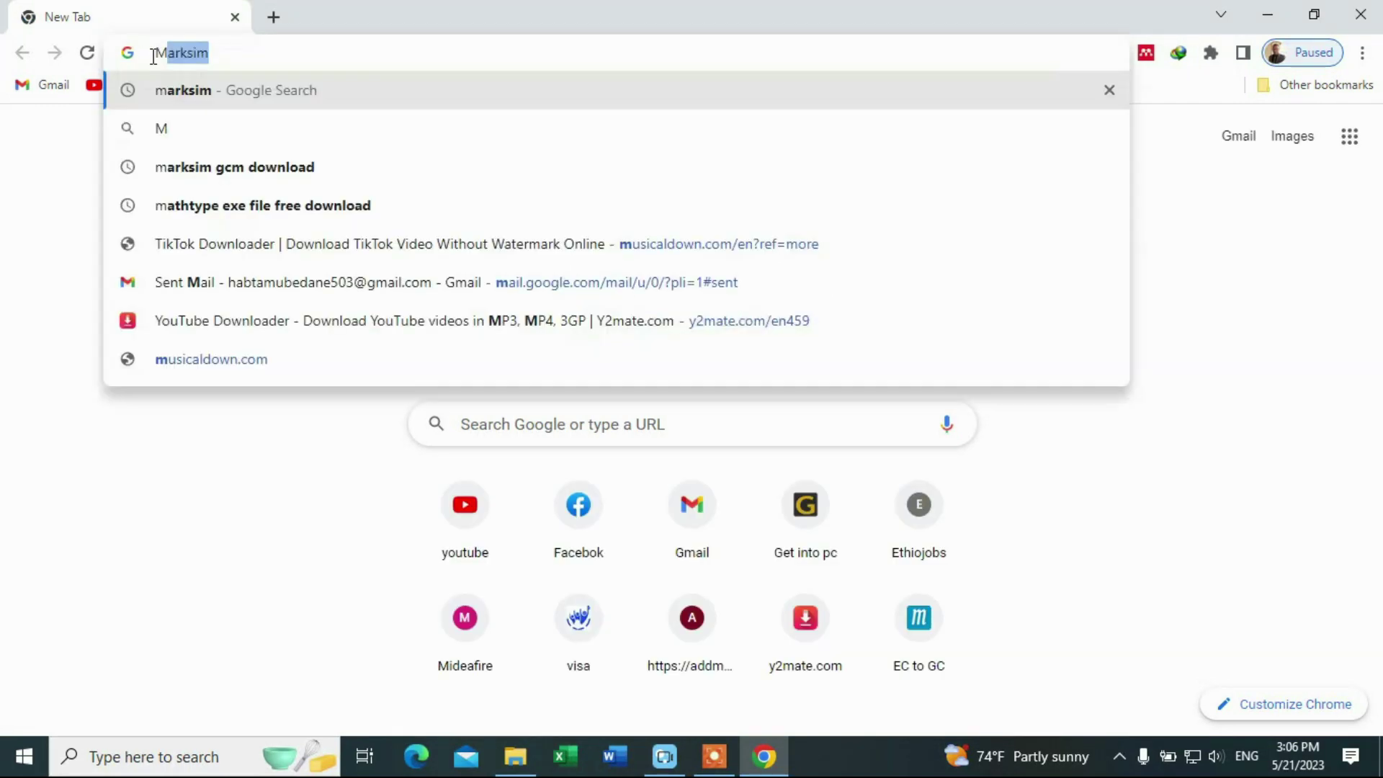
text(ark)
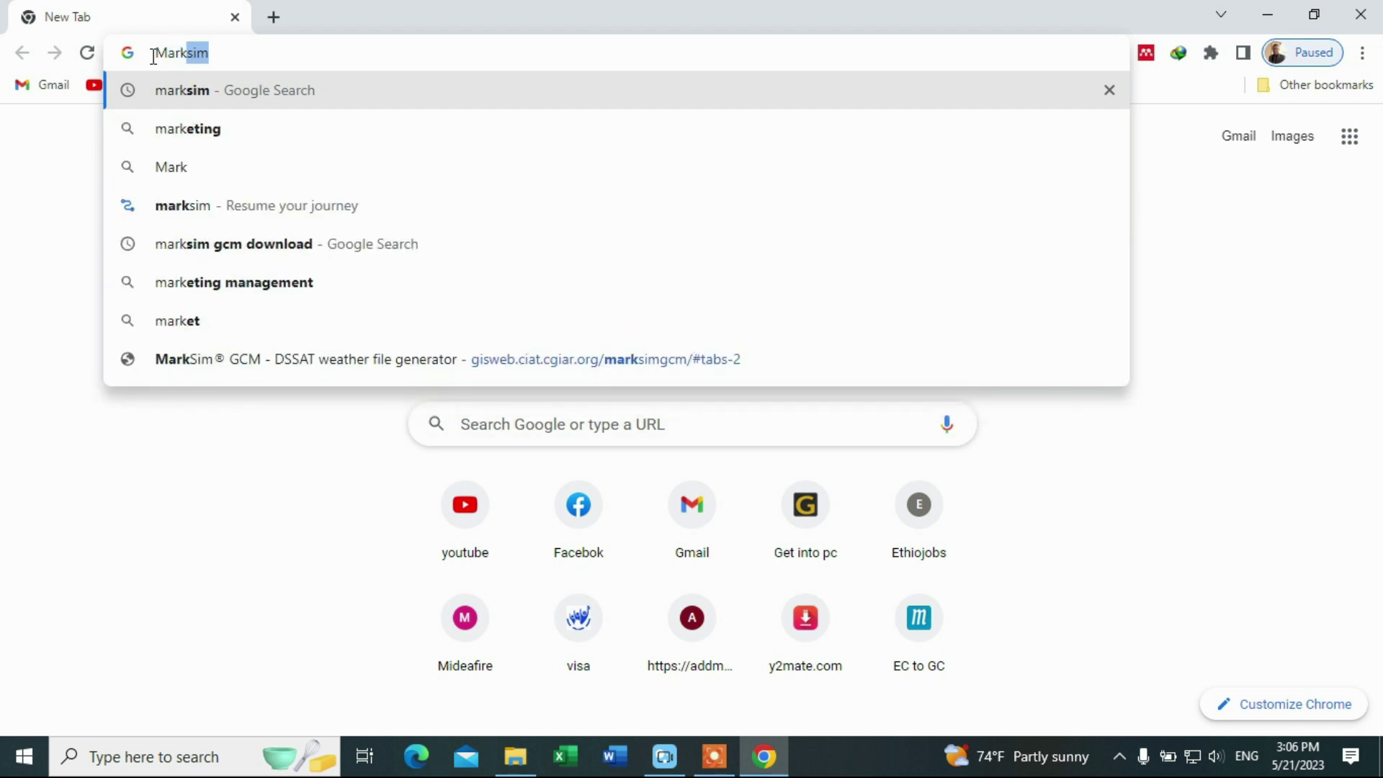
text(Sim)
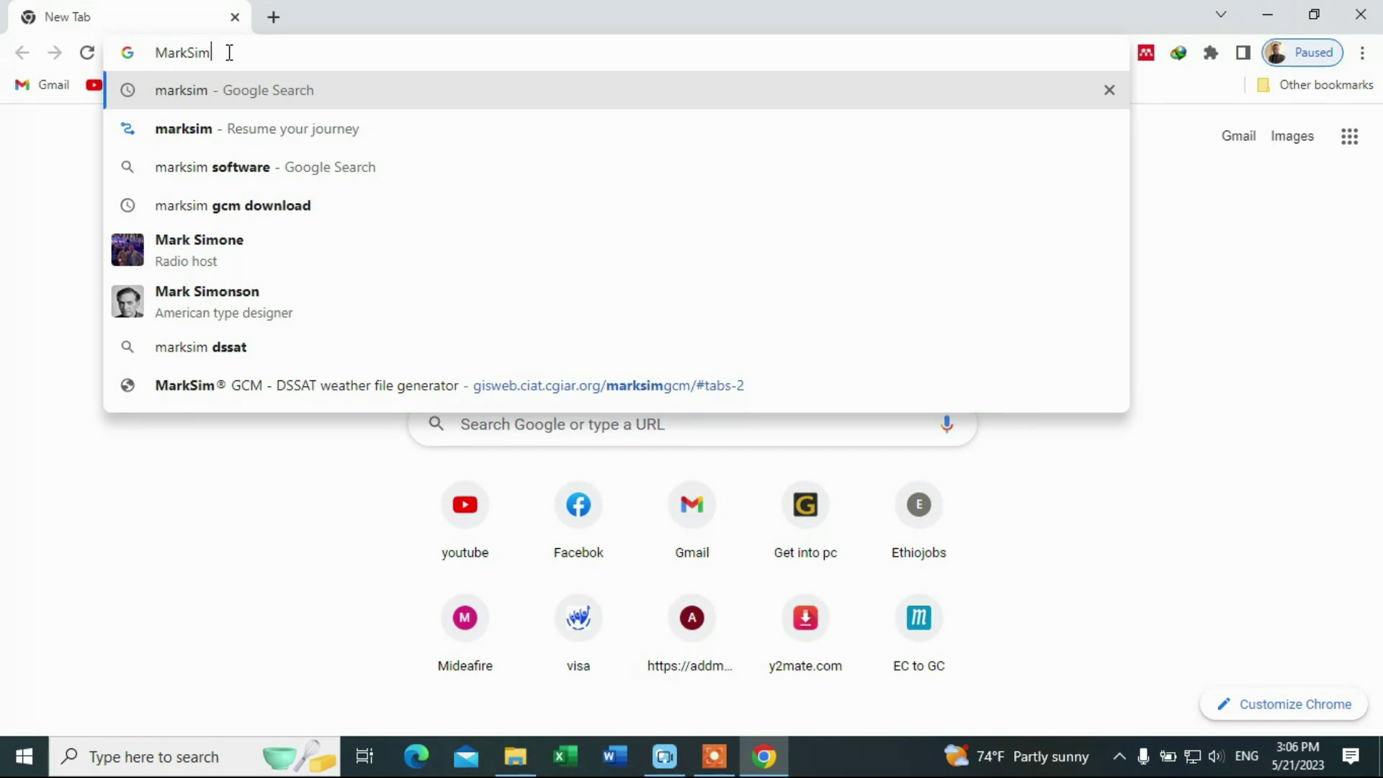
key(Return)
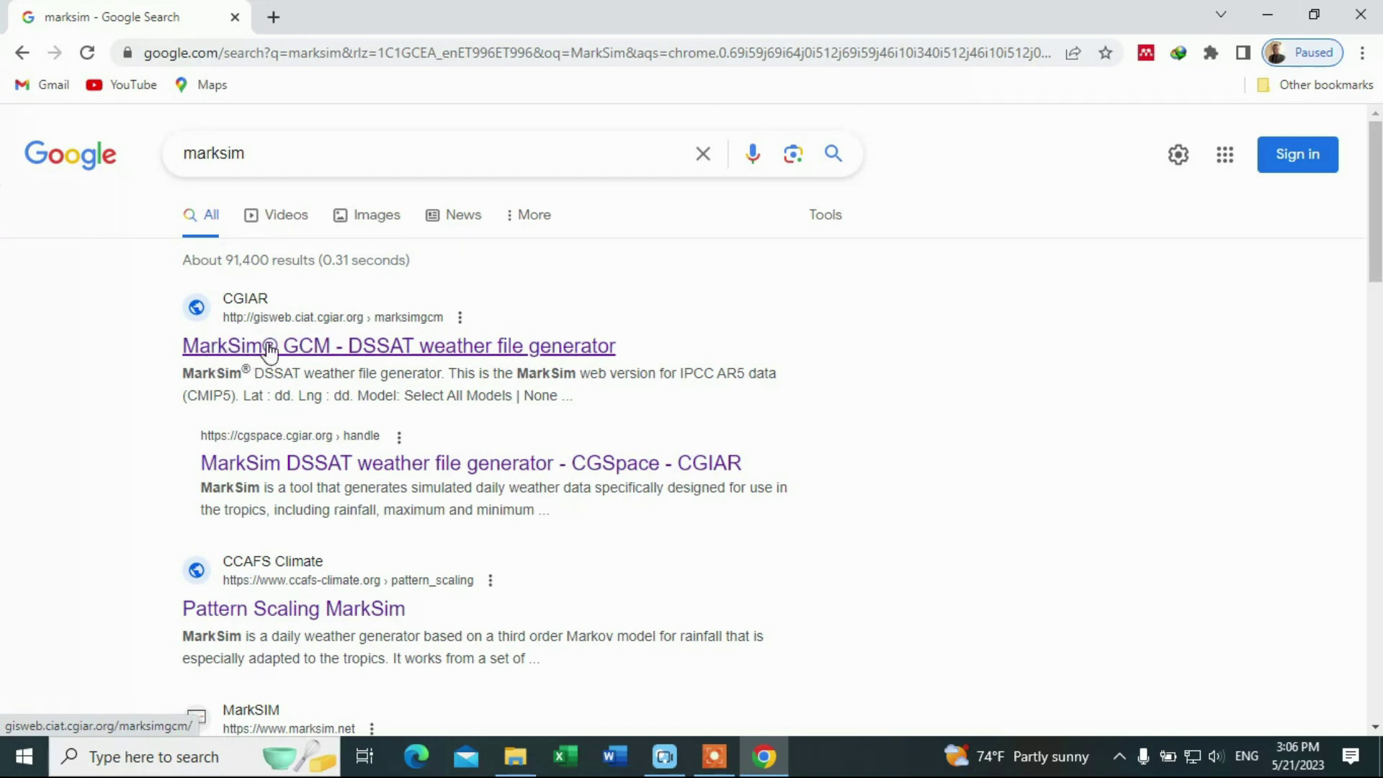
- Open the MarkSim GCM weather generator site and enter latitude 9.05 and longitude 37.3
click(311, 348)
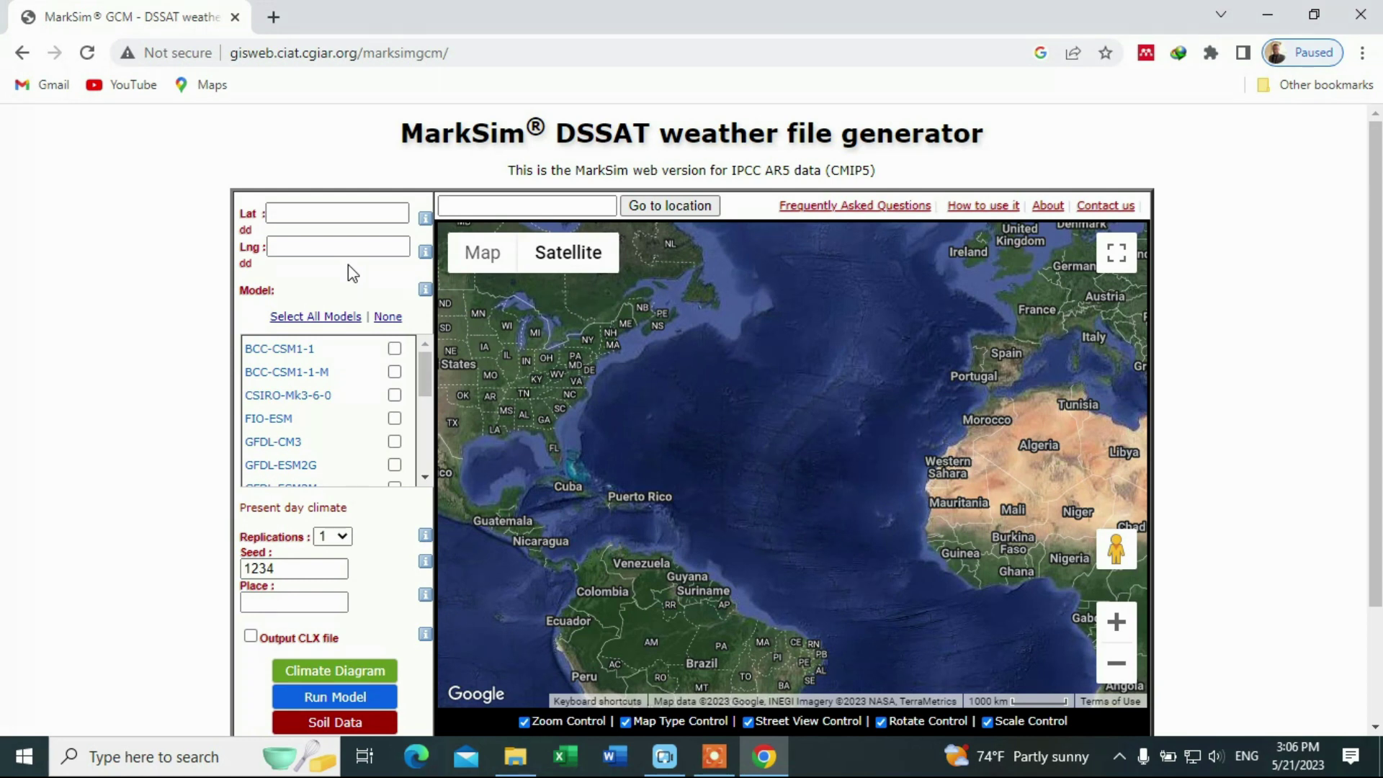
click(314, 211)
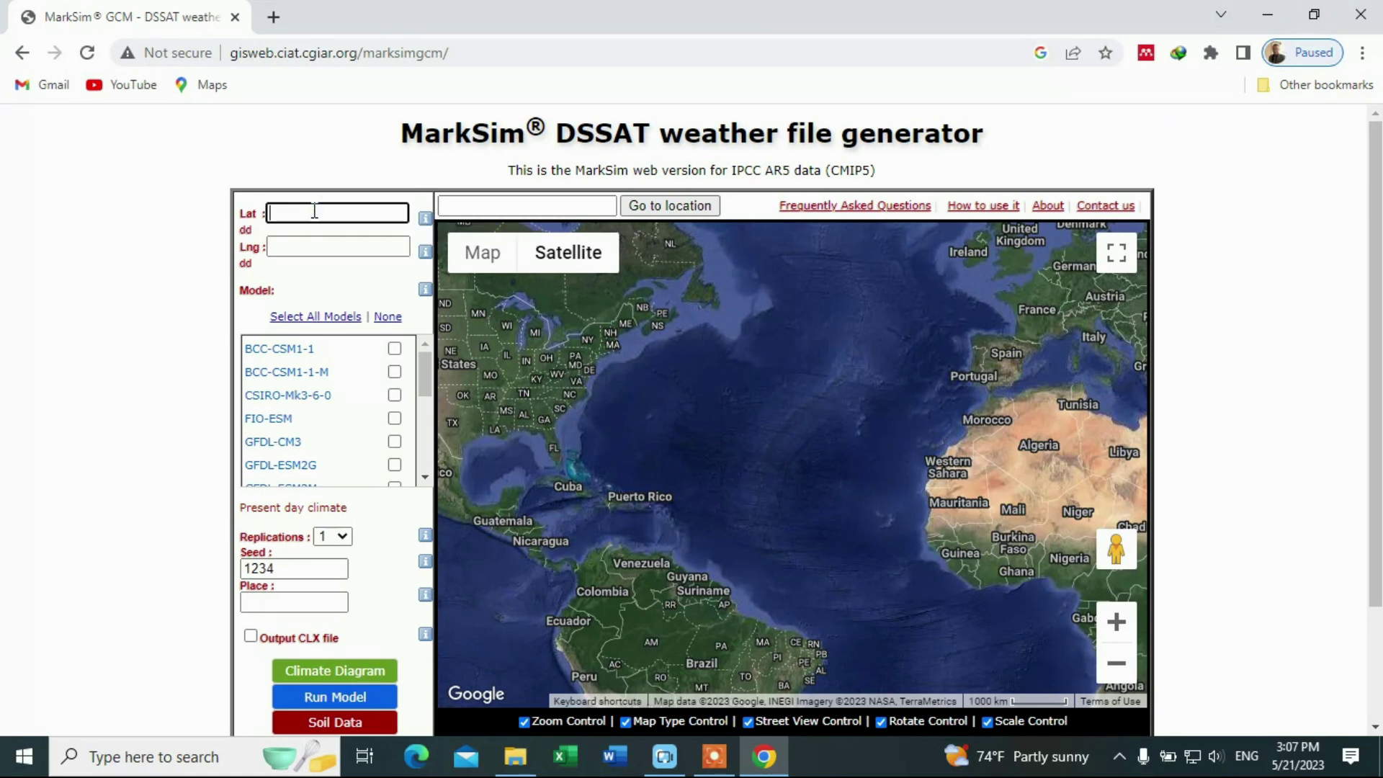
text(9.05)
click(298, 243)
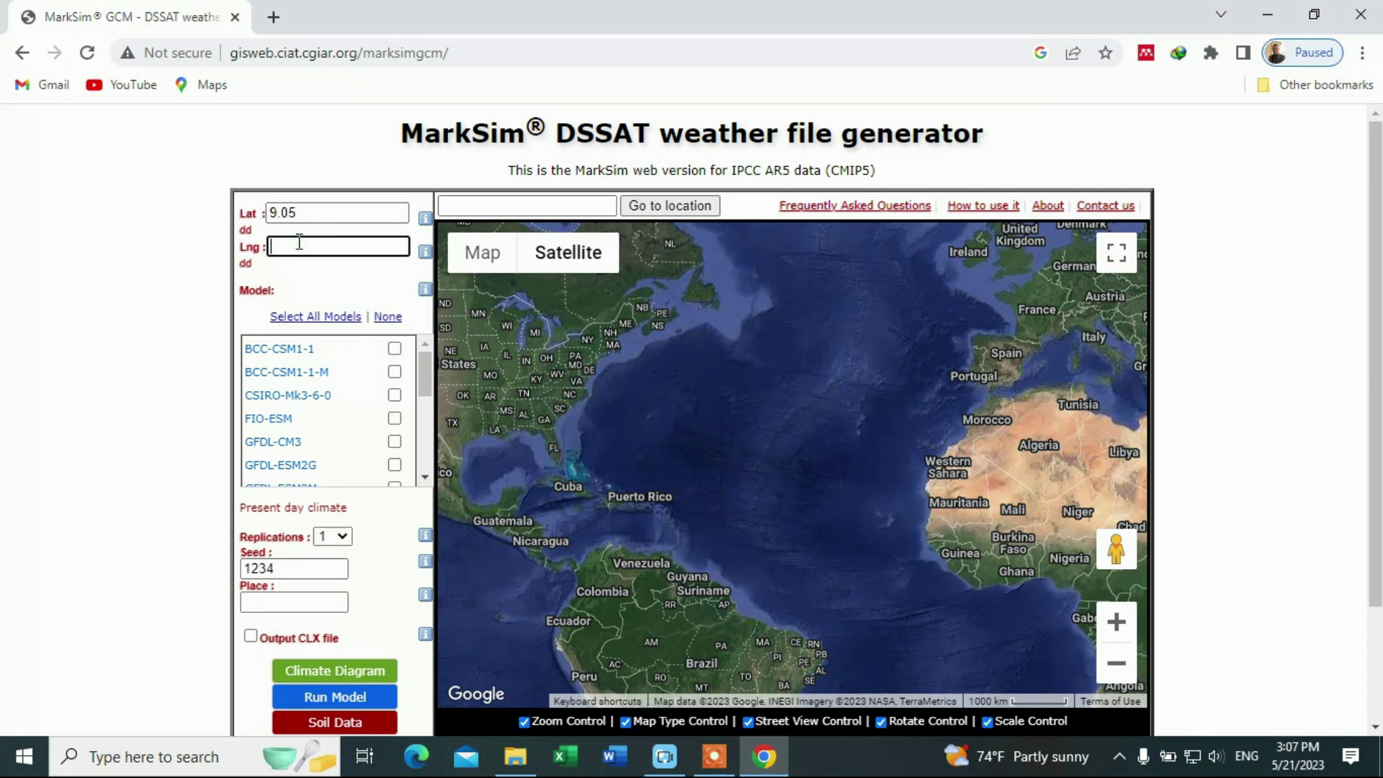
text(37.3)
click(341, 272)
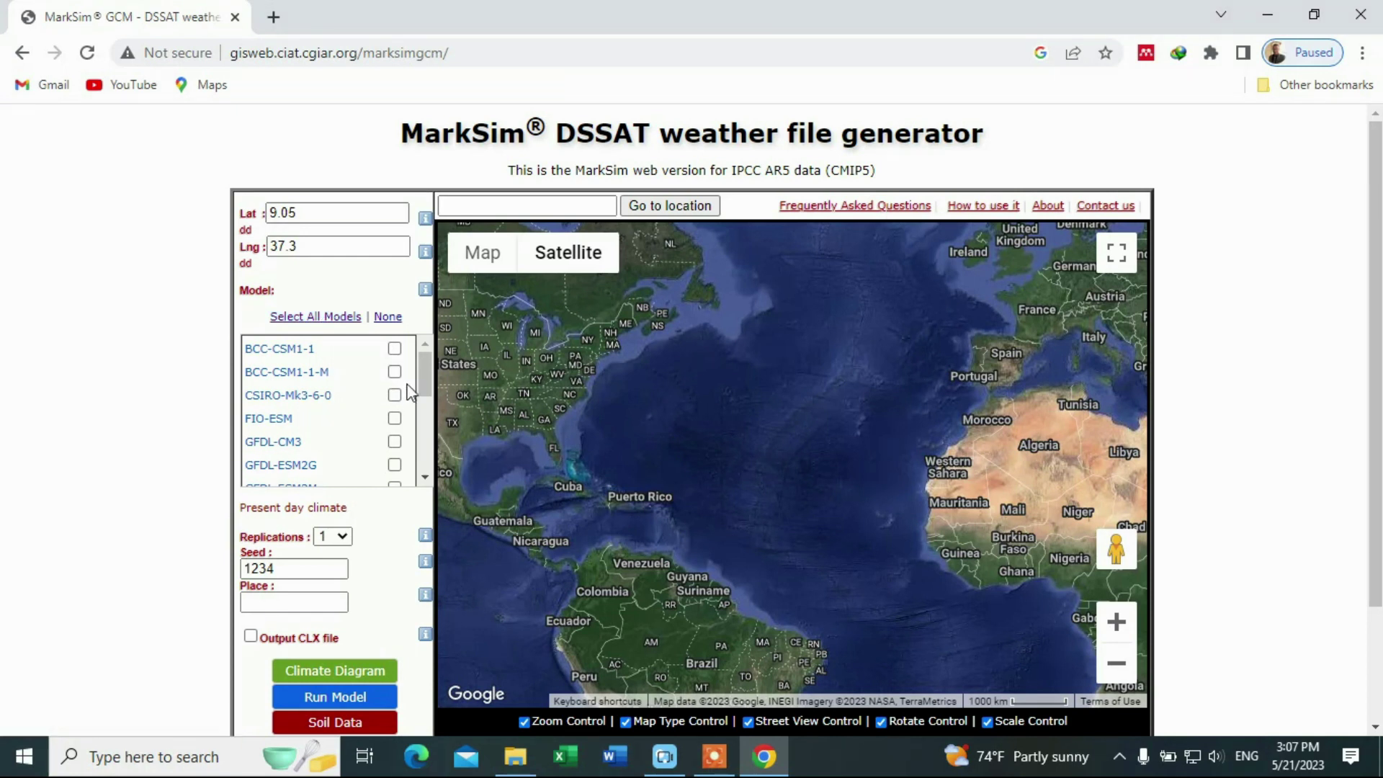
- Check every climate model in the list using Select All Models
scroll(301, 393, down, 3)
scroll(301, 393, up, 3)
click(335, 320)
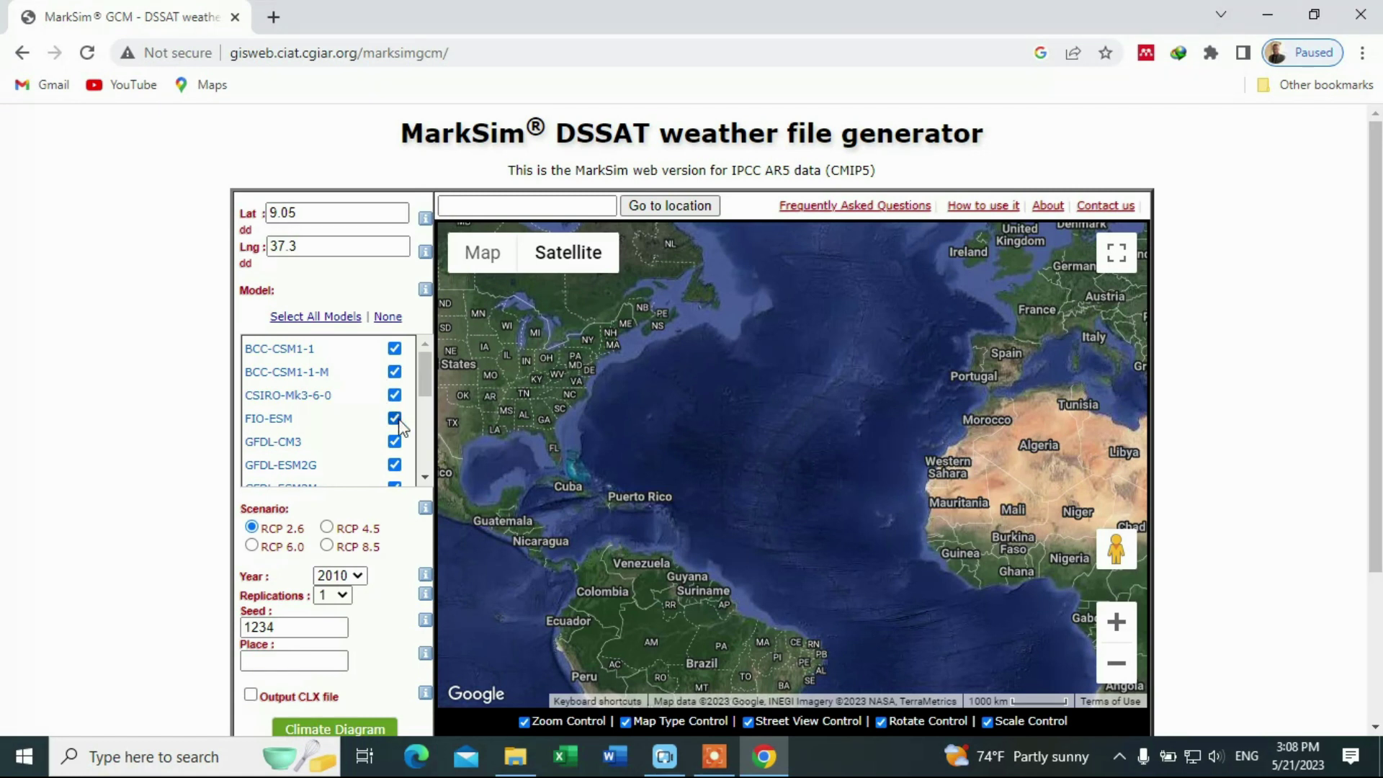
scroll(382, 404, down, 3)
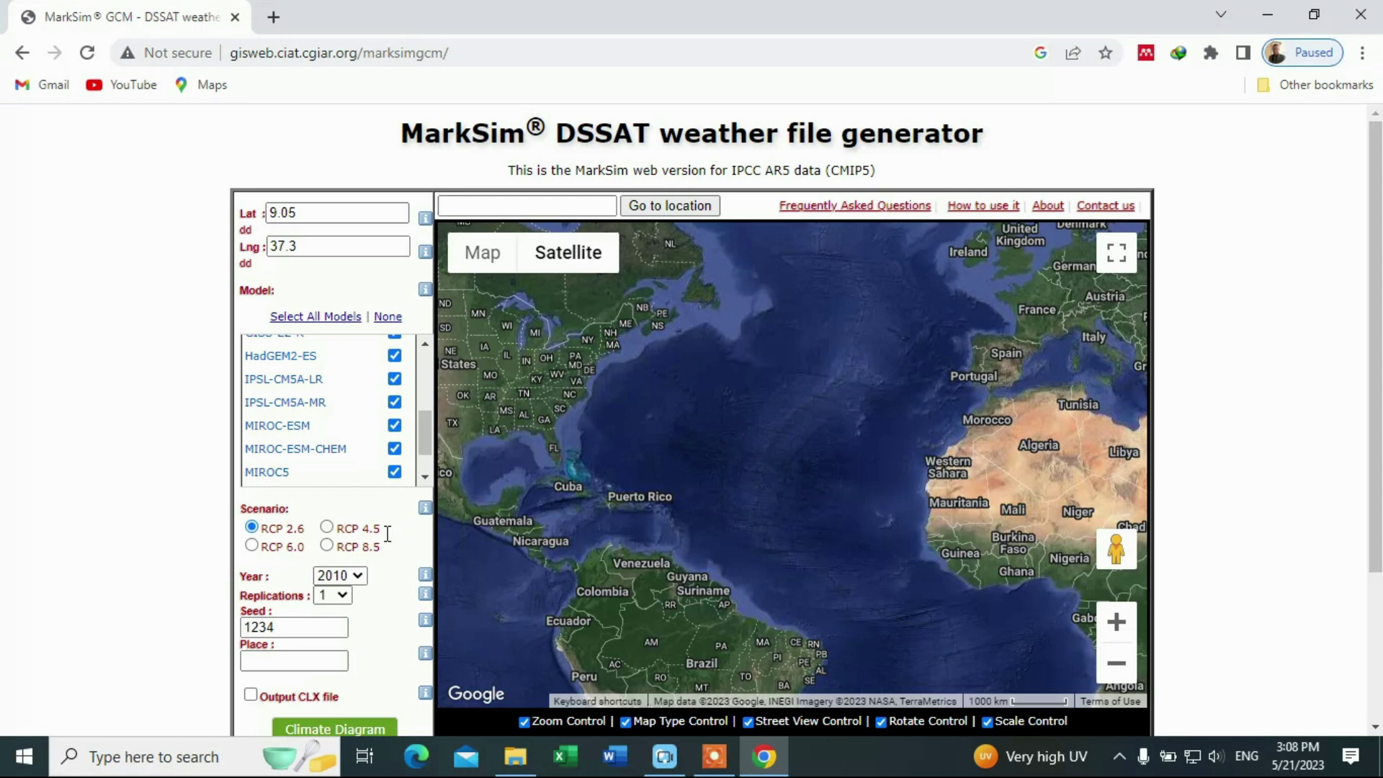
- Choose the RCP 4.5 scenario and pick 2060 from the Year list
click(326, 528)
click(357, 576)
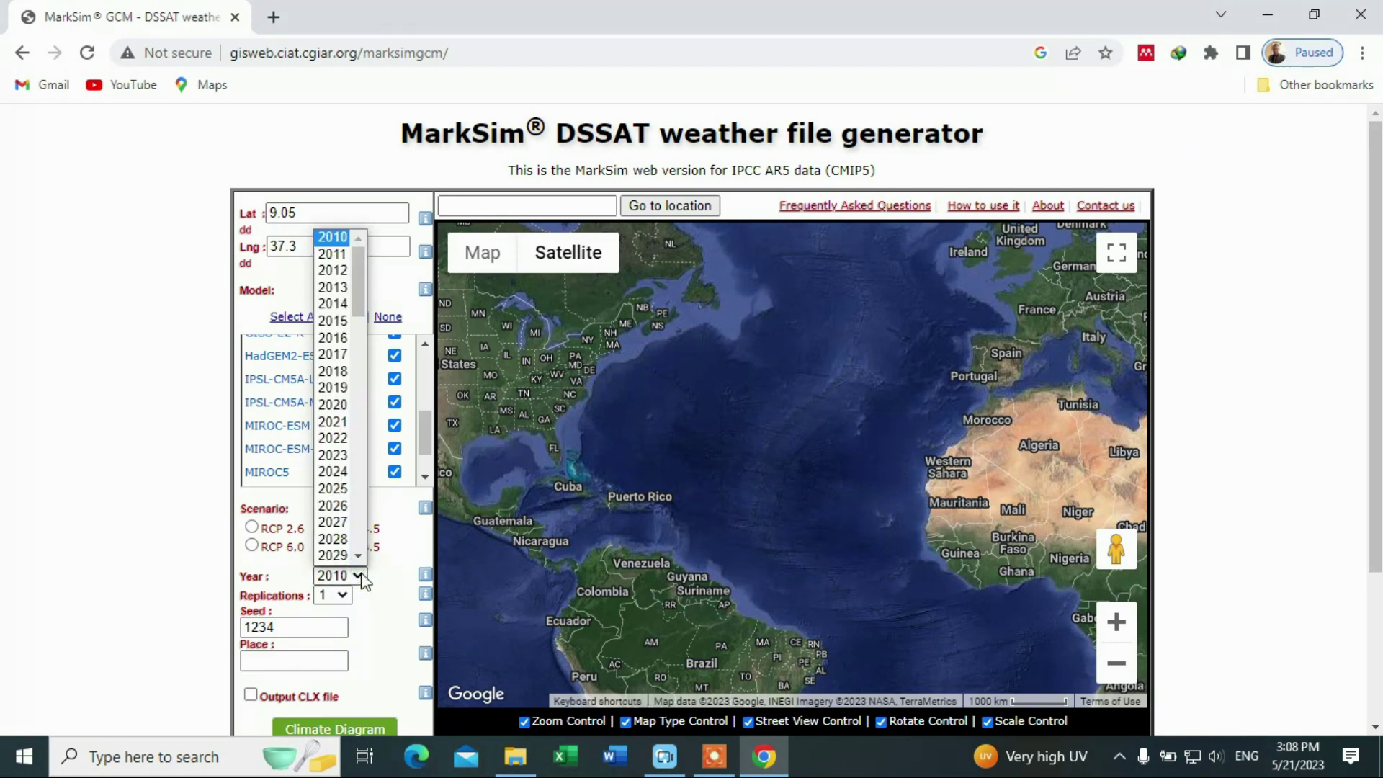
drag(359, 295, 387, 572)
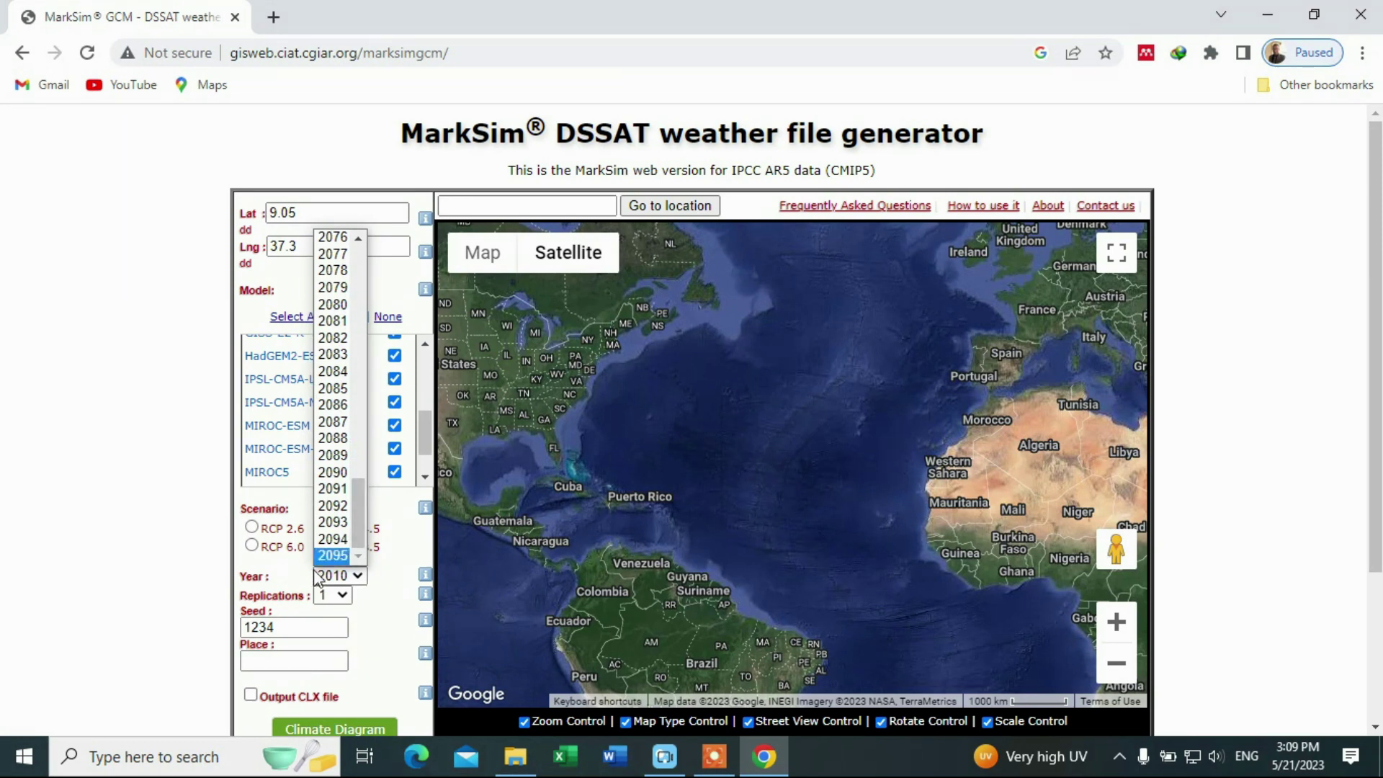
click(399, 540)
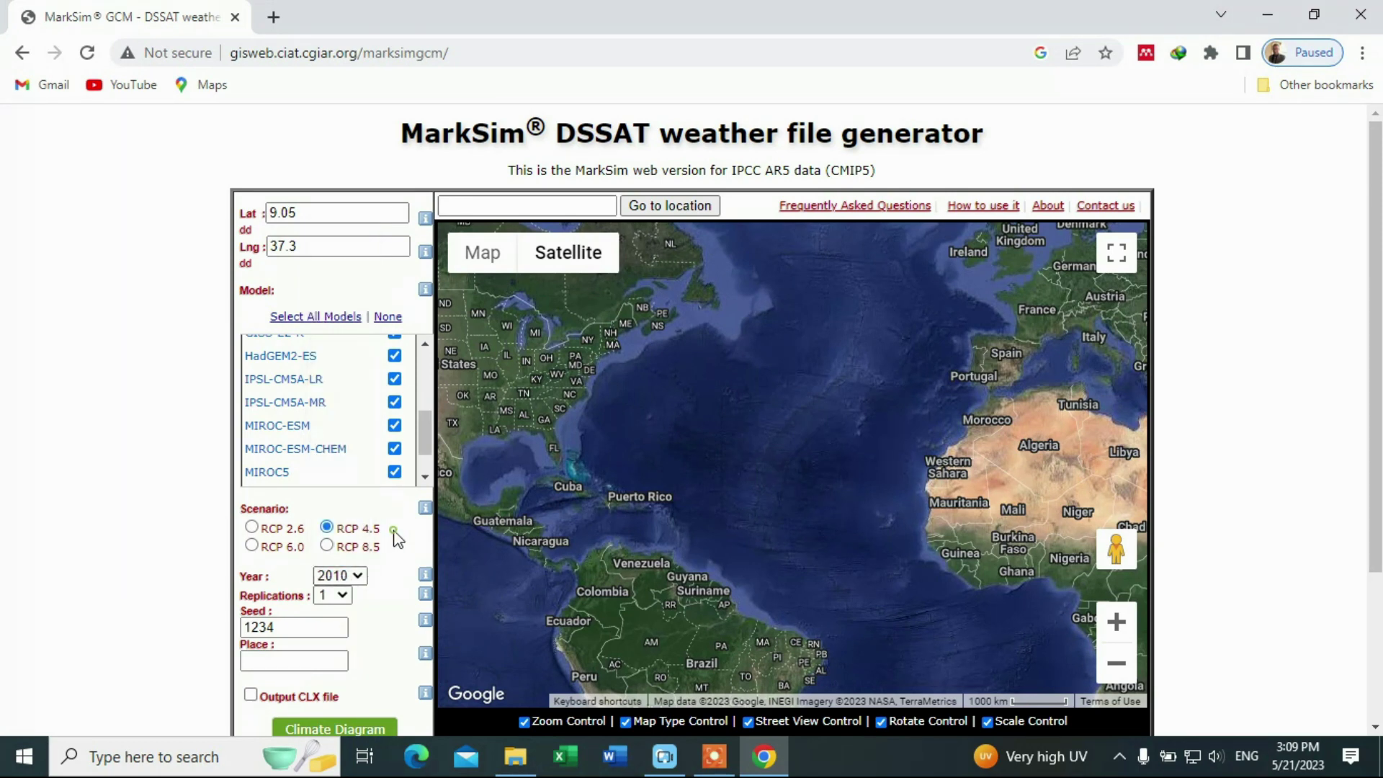
click(355, 575)
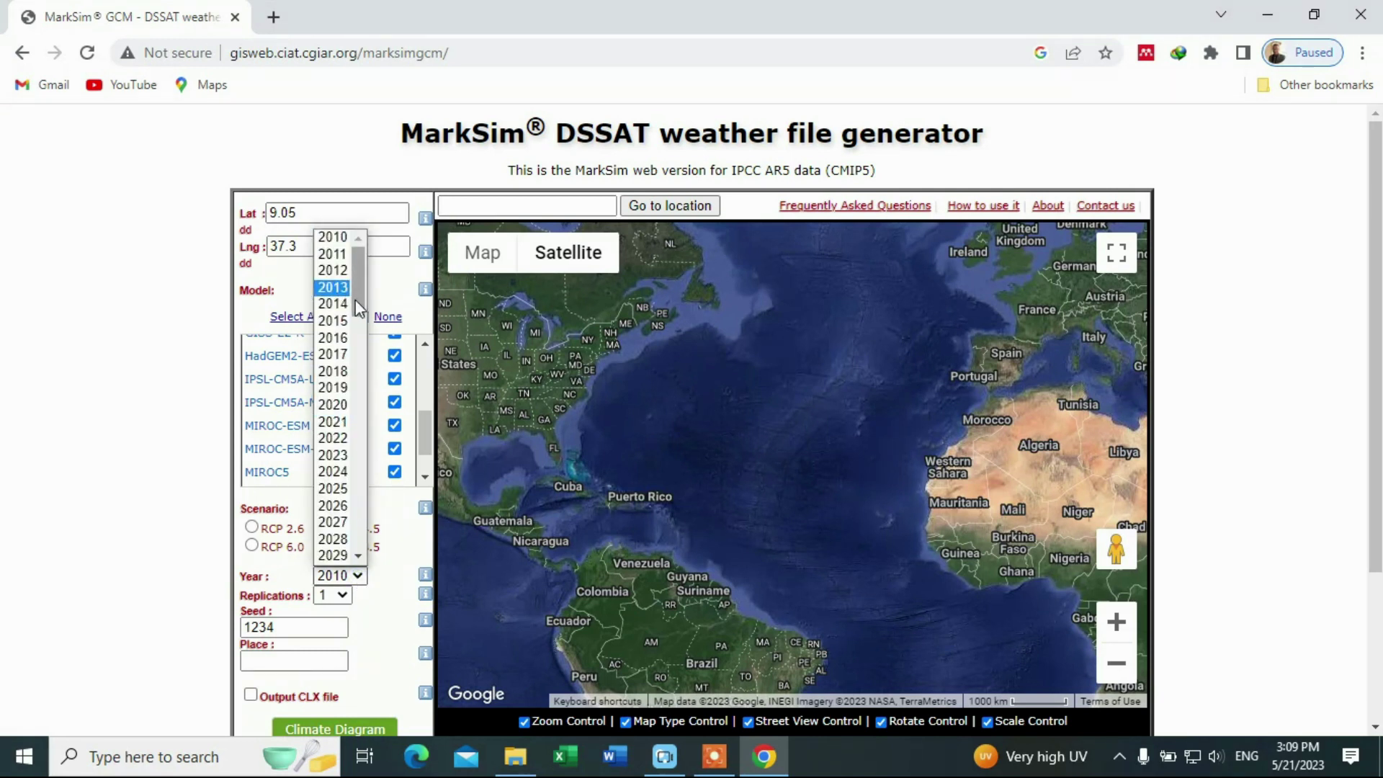
drag(357, 306, 389, 457)
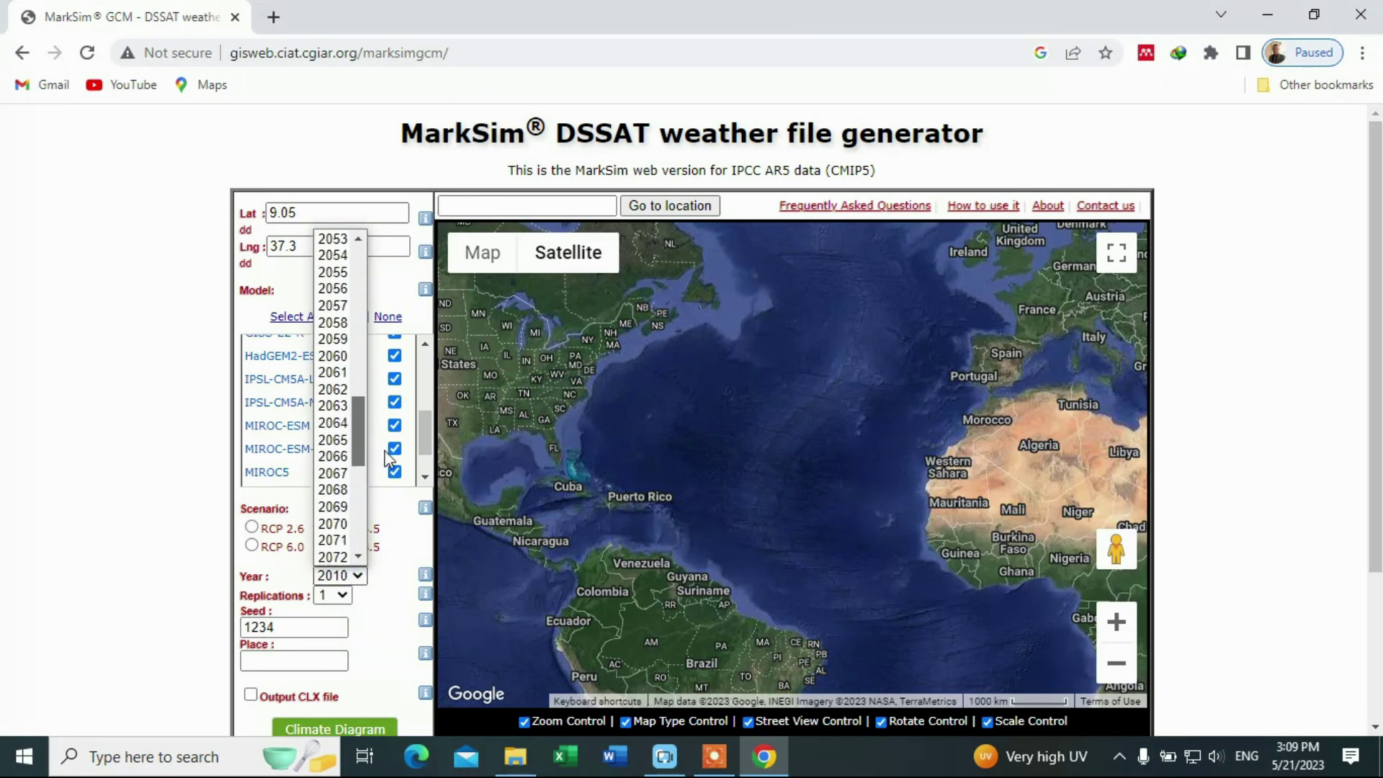
click(331, 359)
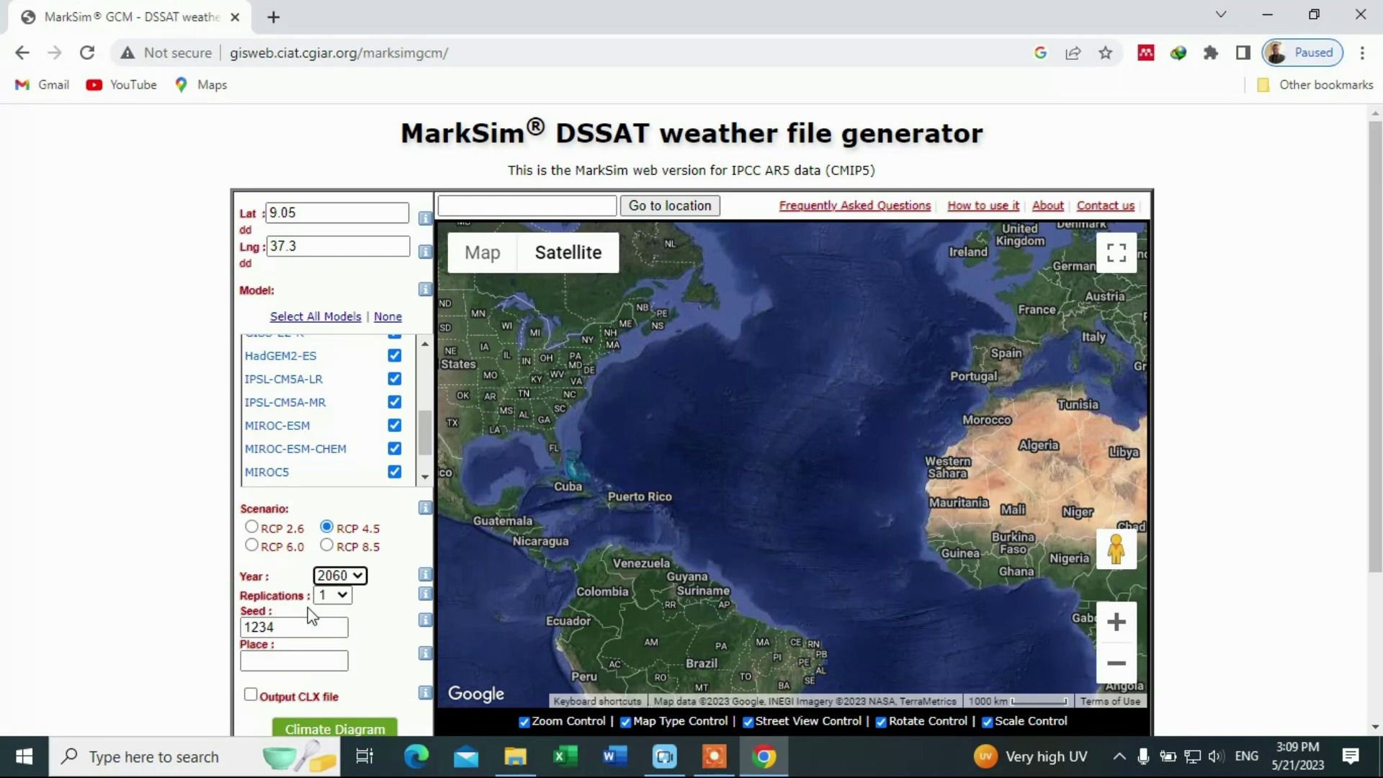
- Keep 1 replication and seed 1234, and enter Bako as the place name
click(386, 592)
scroll(382, 587, down, 1)
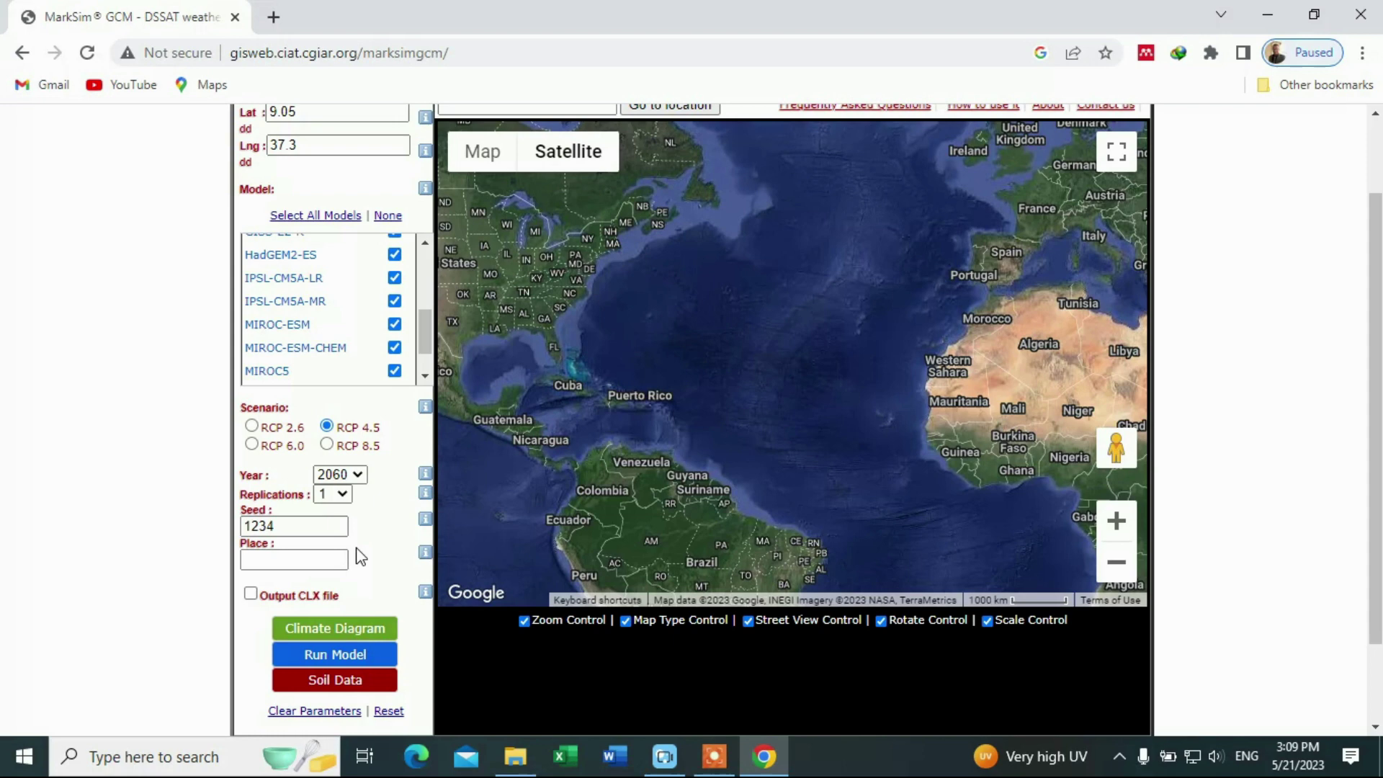
click(268, 560)
scroll(269, 567, down, 1)
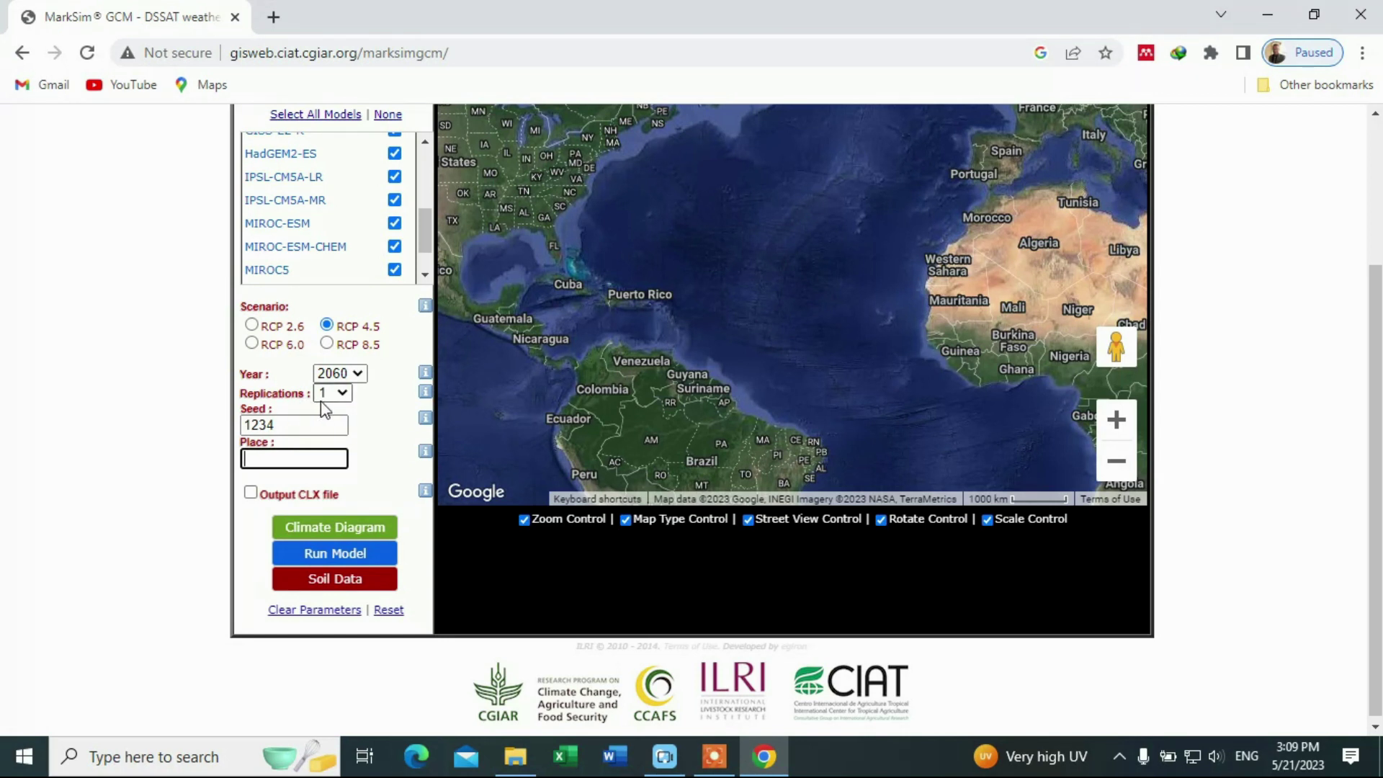
click(342, 394)
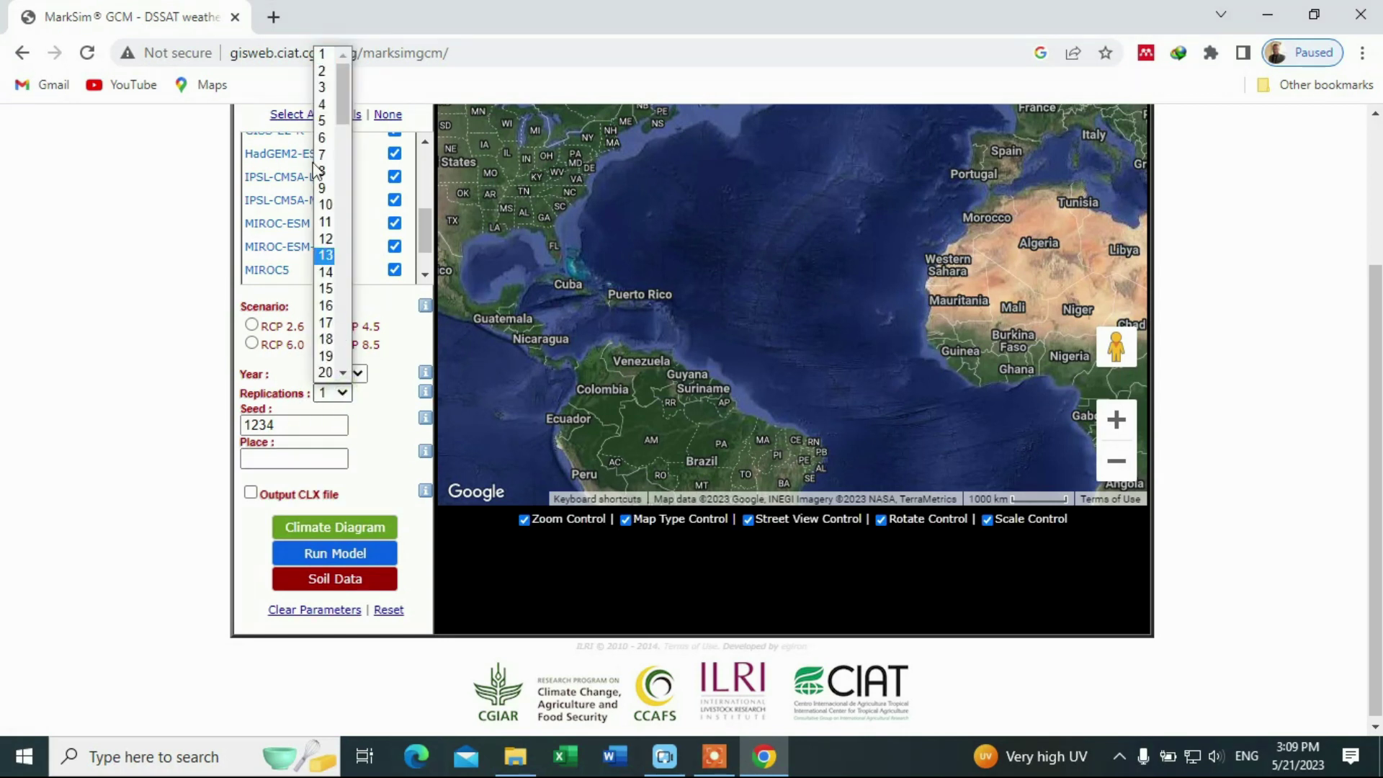
drag(340, 102, 355, 364)
click(388, 349)
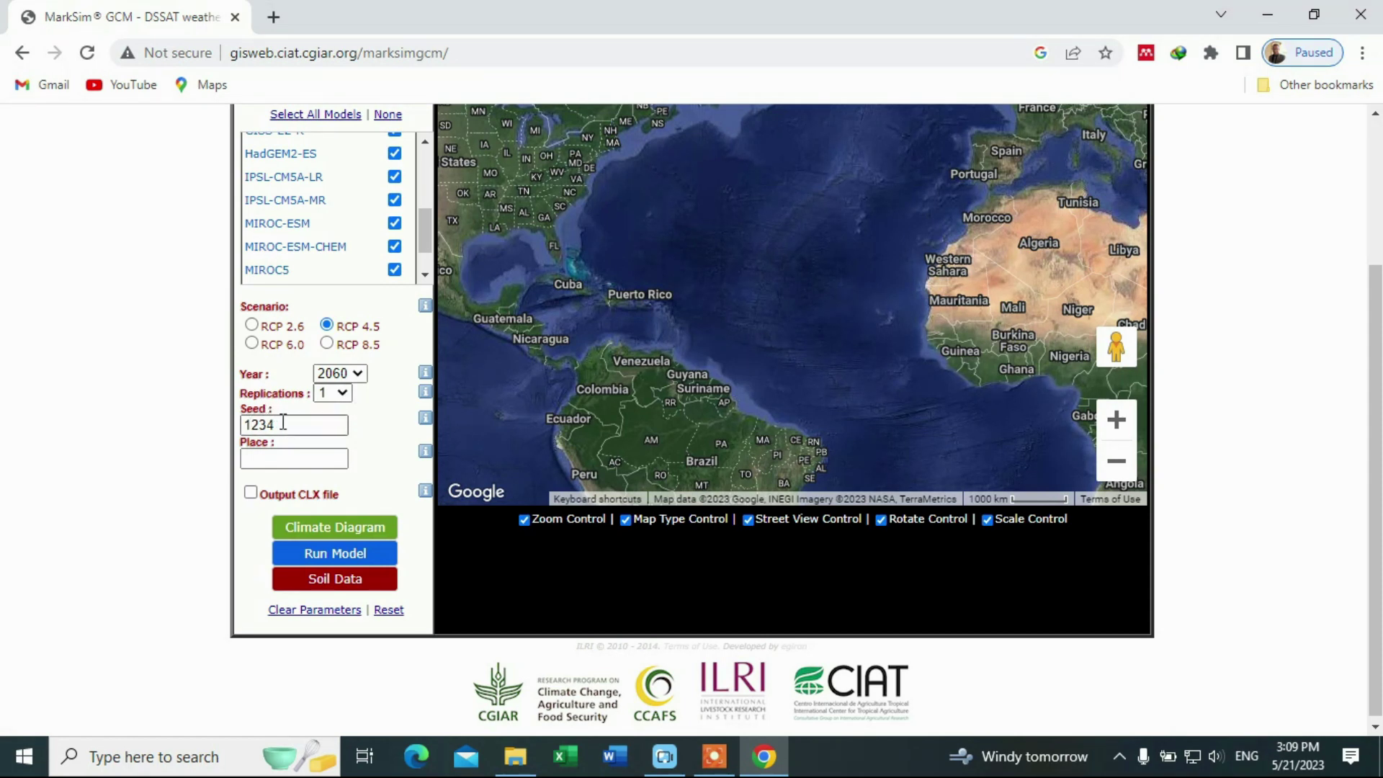
click(370, 430)
click(264, 460)
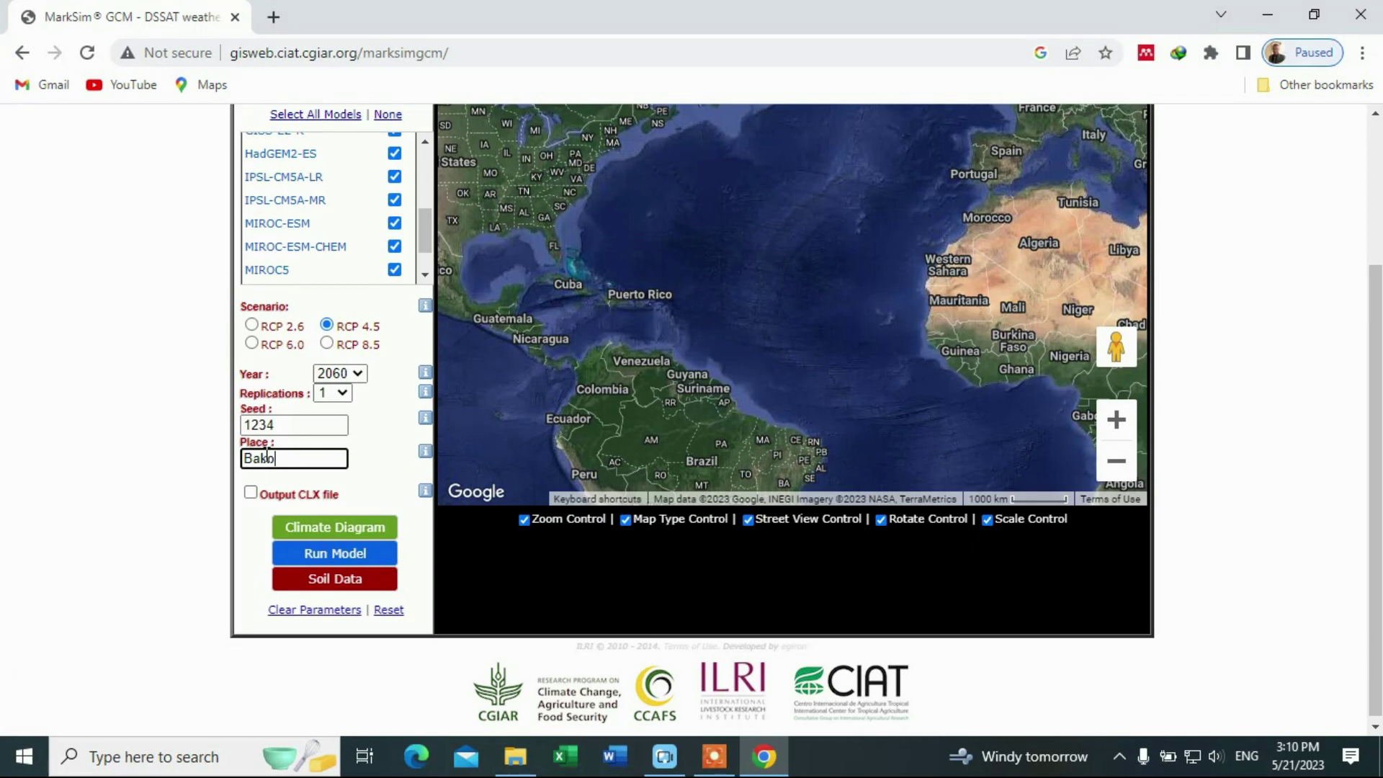
click(354, 490)
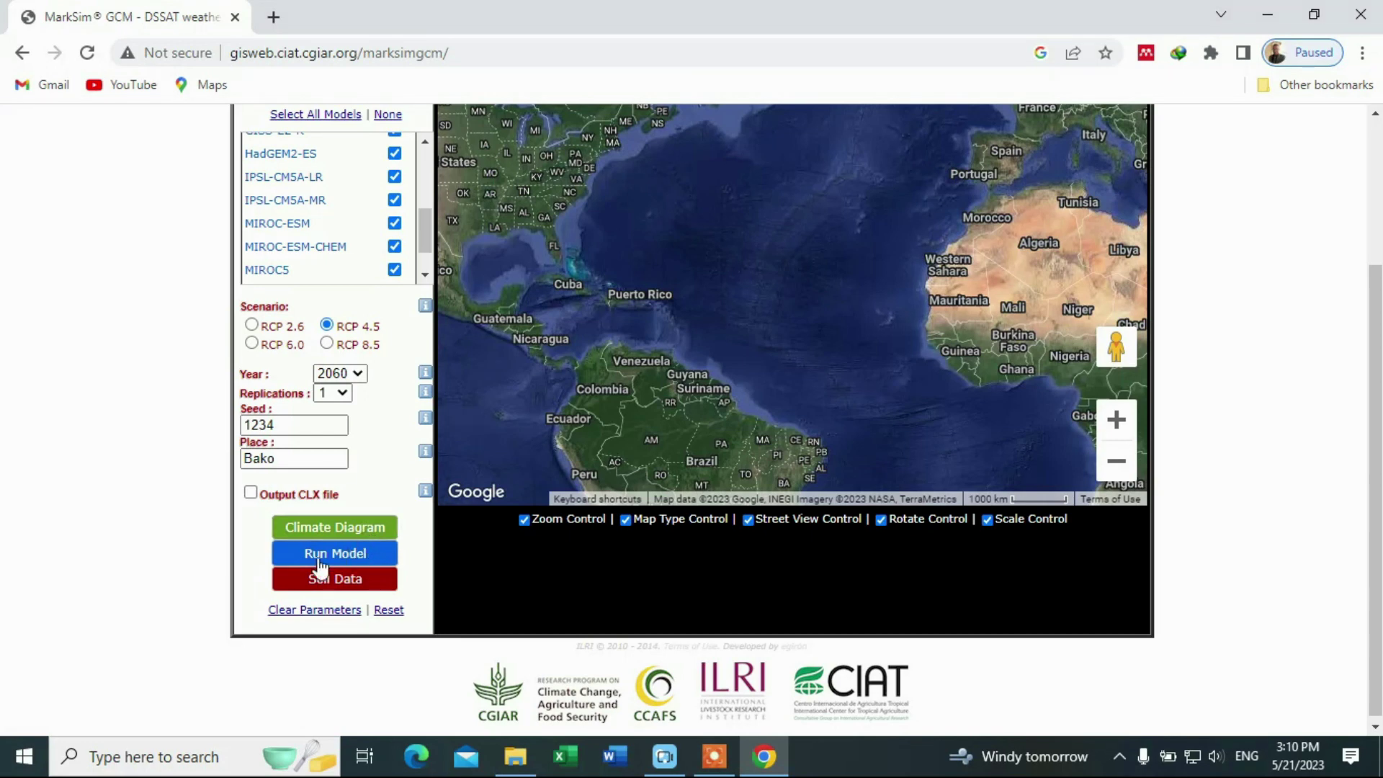
- Run the model and scroll down to the CLIM0101 daily rainfall chart
scroll(371, 373, up, 3)
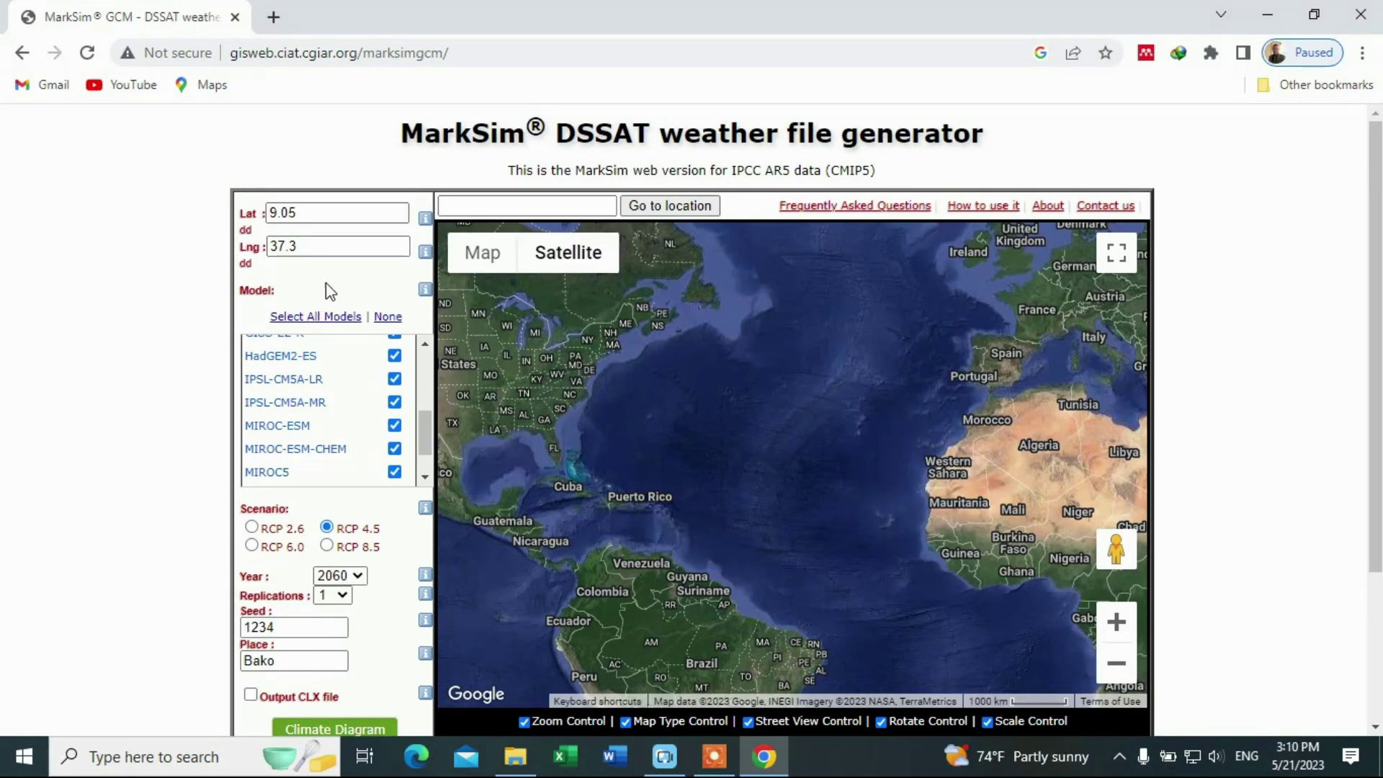
scroll(353, 252, down, 3)
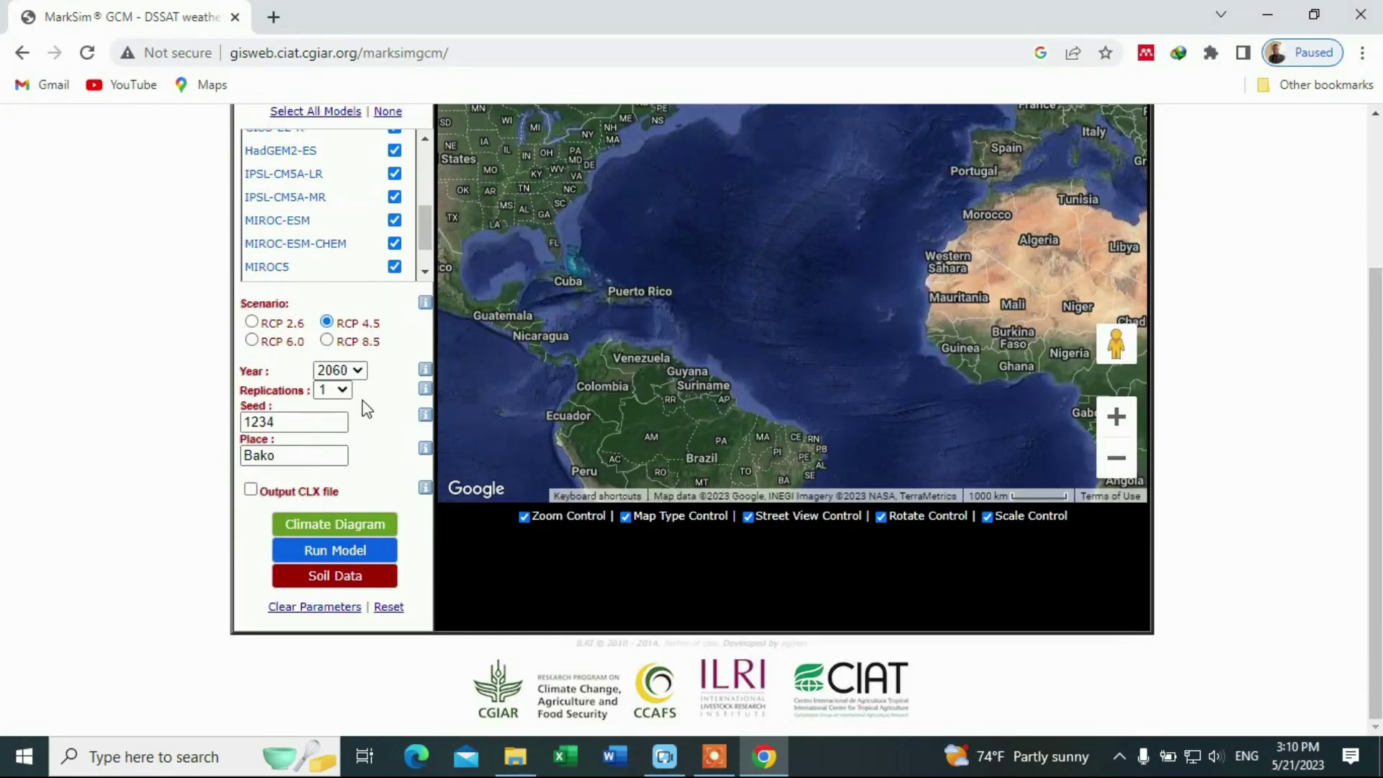
click(333, 551)
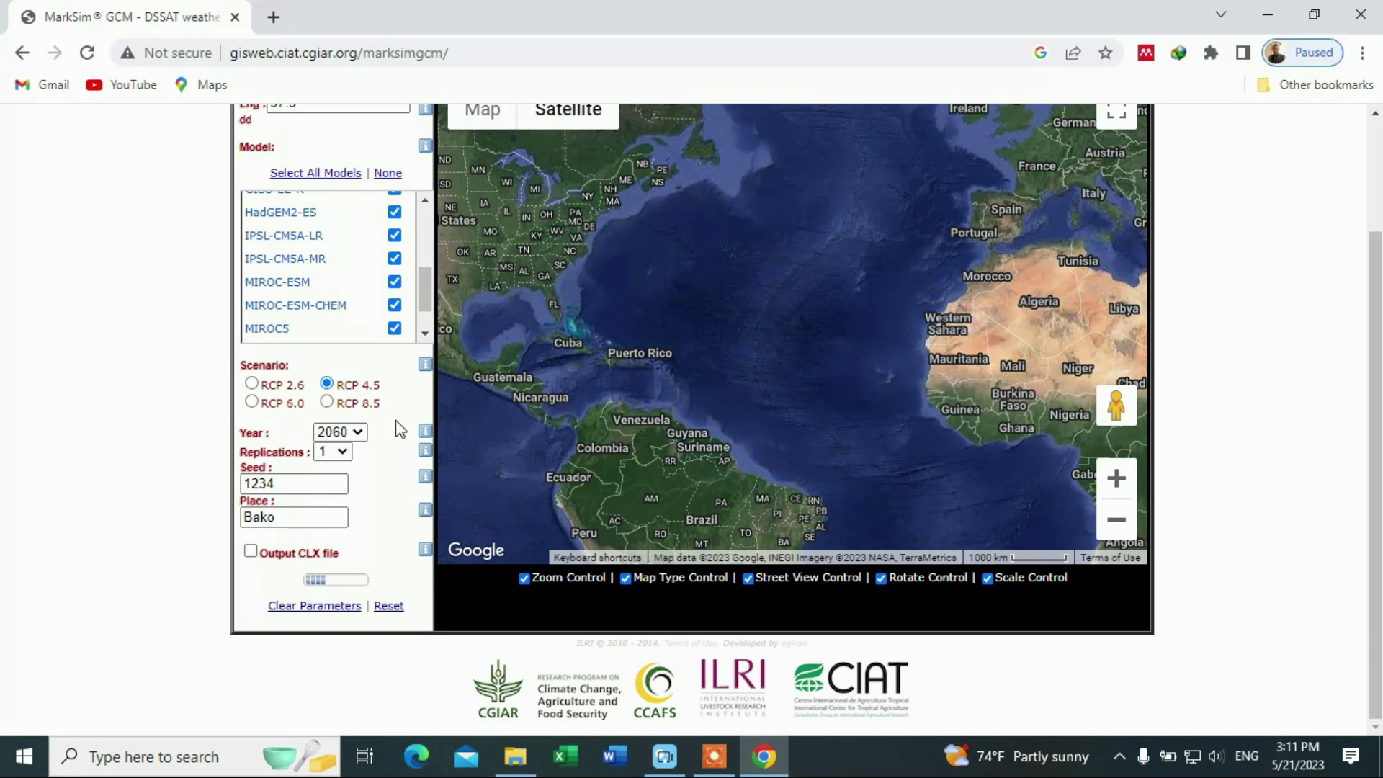
scroll(410, 549, down, 3)
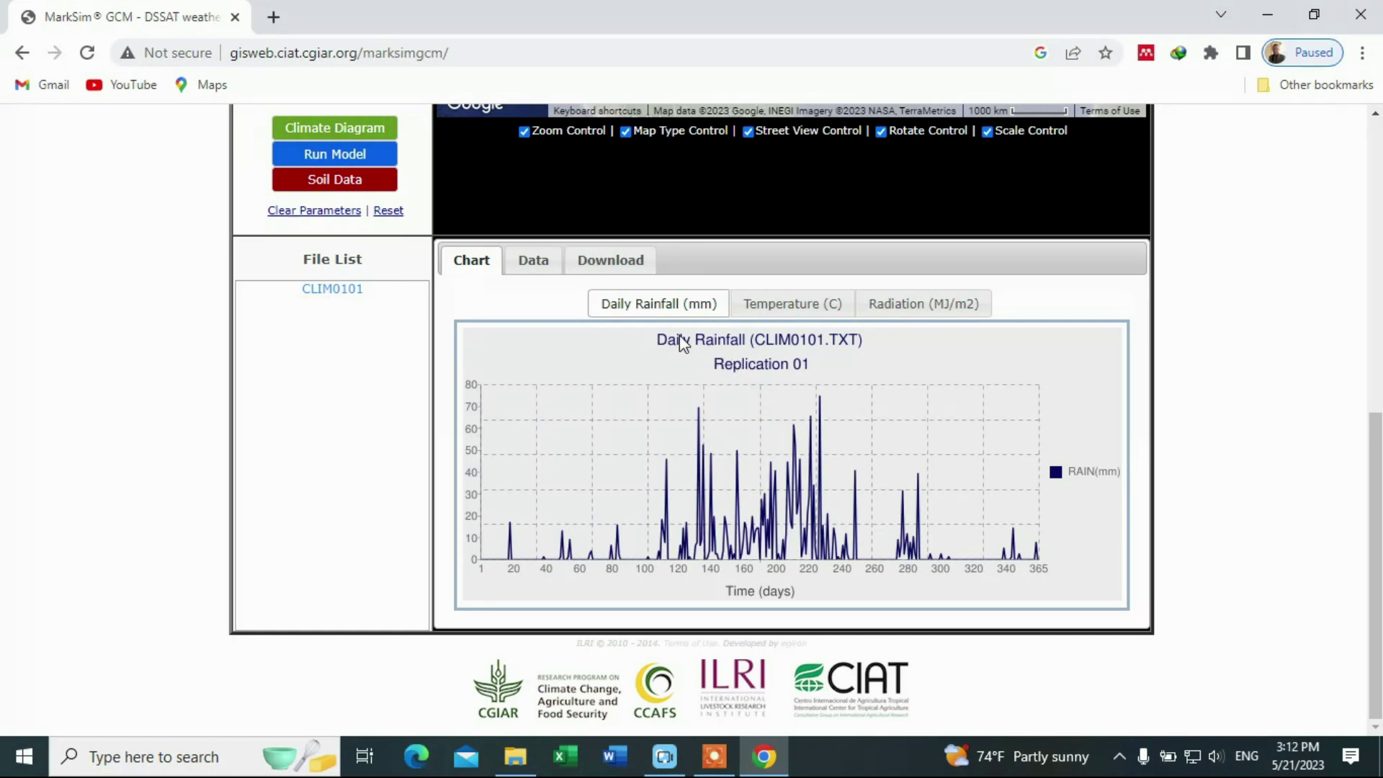
- View the Temperature (C) chart, then the Radiation (MJ/m2) chart
click(772, 305)
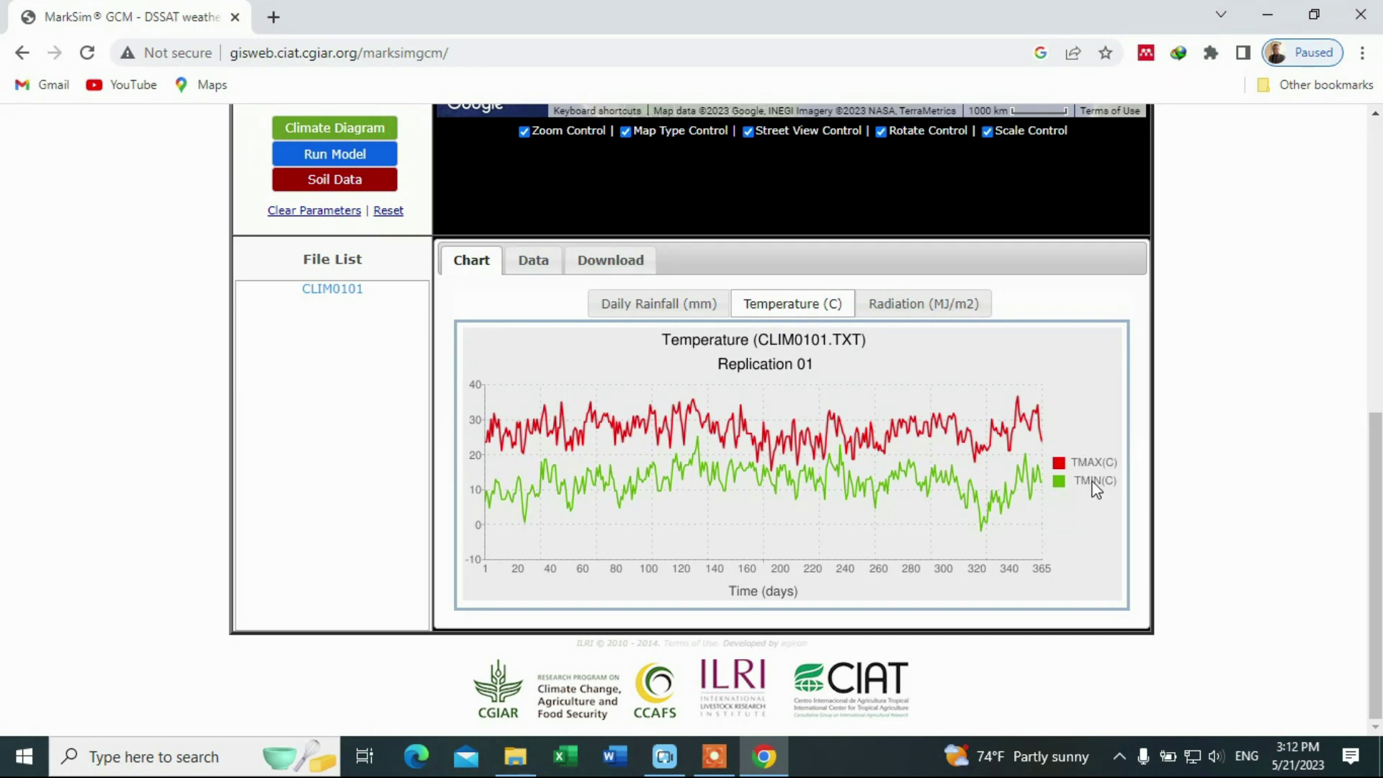
click(904, 306)
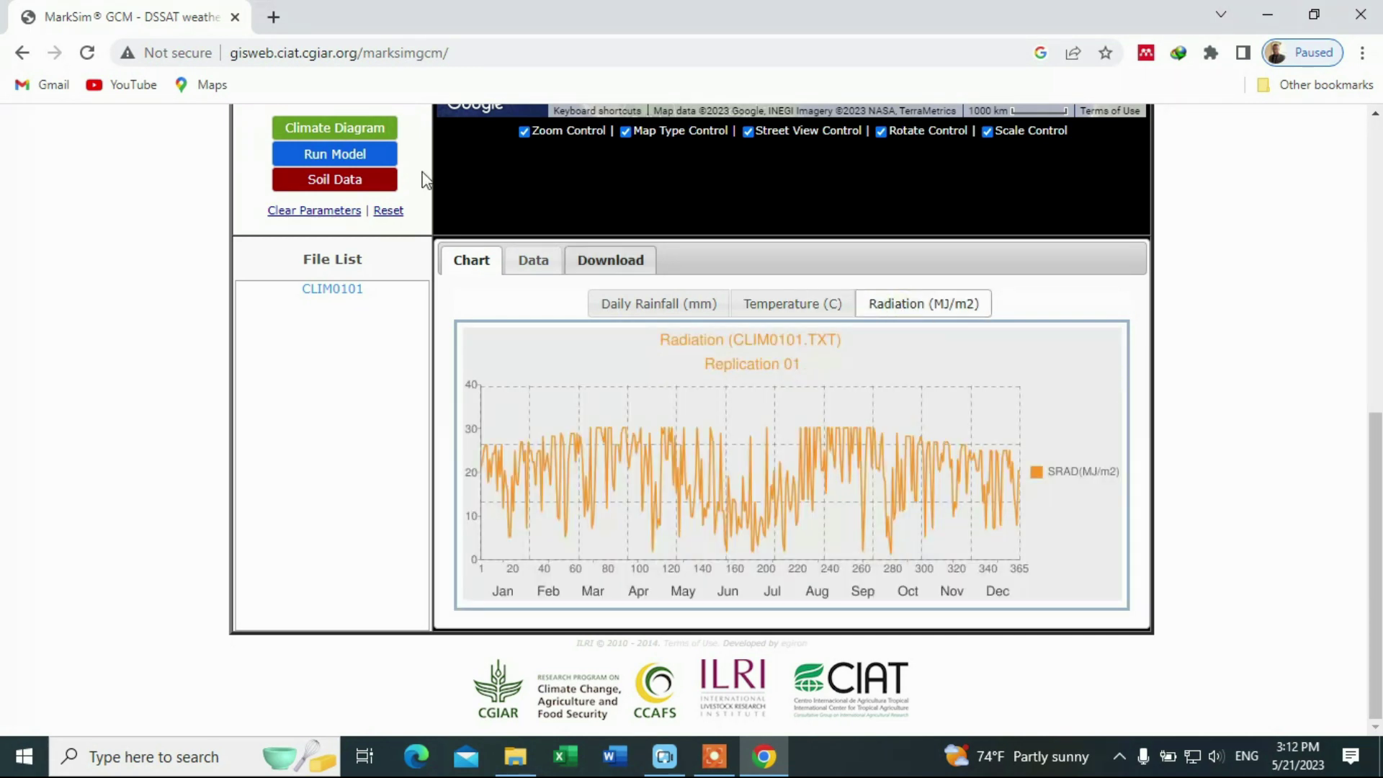
- Show CLIM0101.WTG as text and scroll through rows 01001 to 01365
click(528, 269)
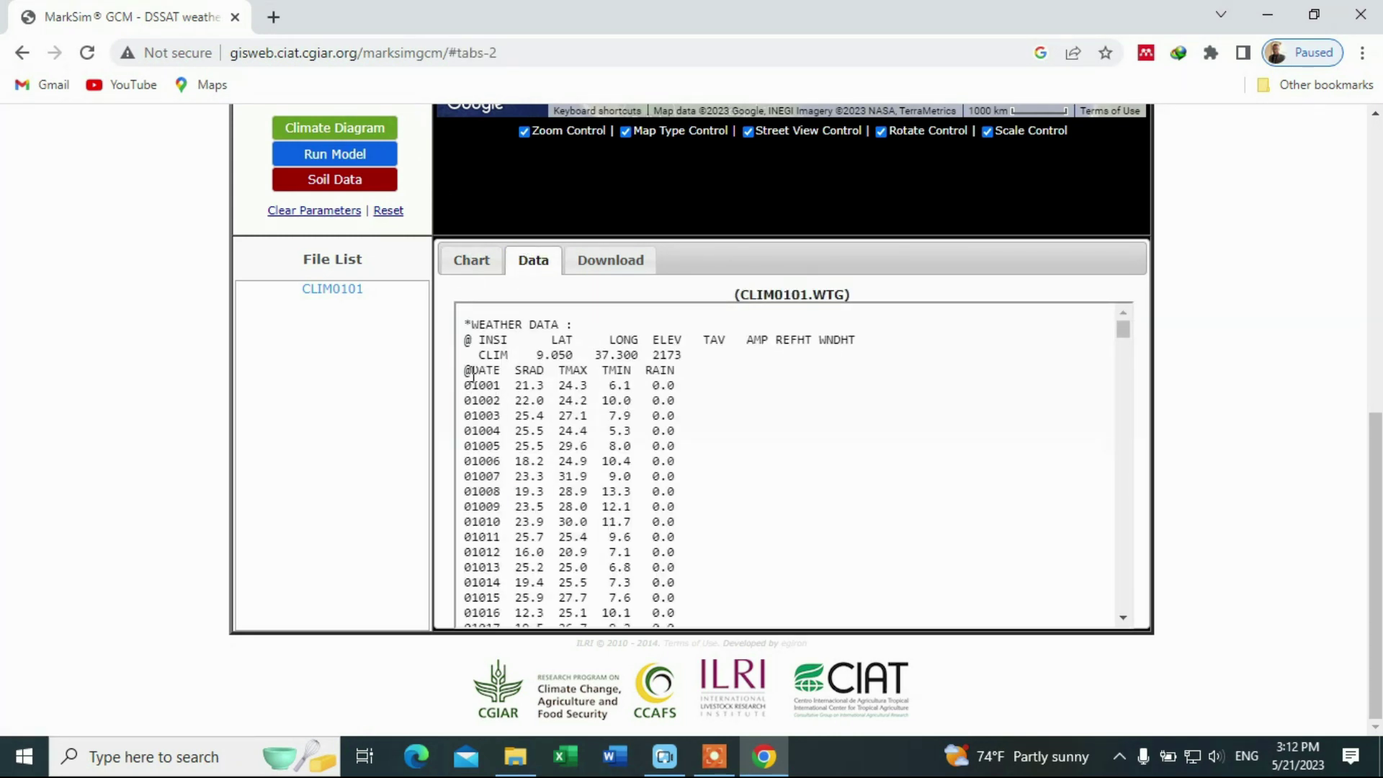
drag(474, 375, 675, 372)
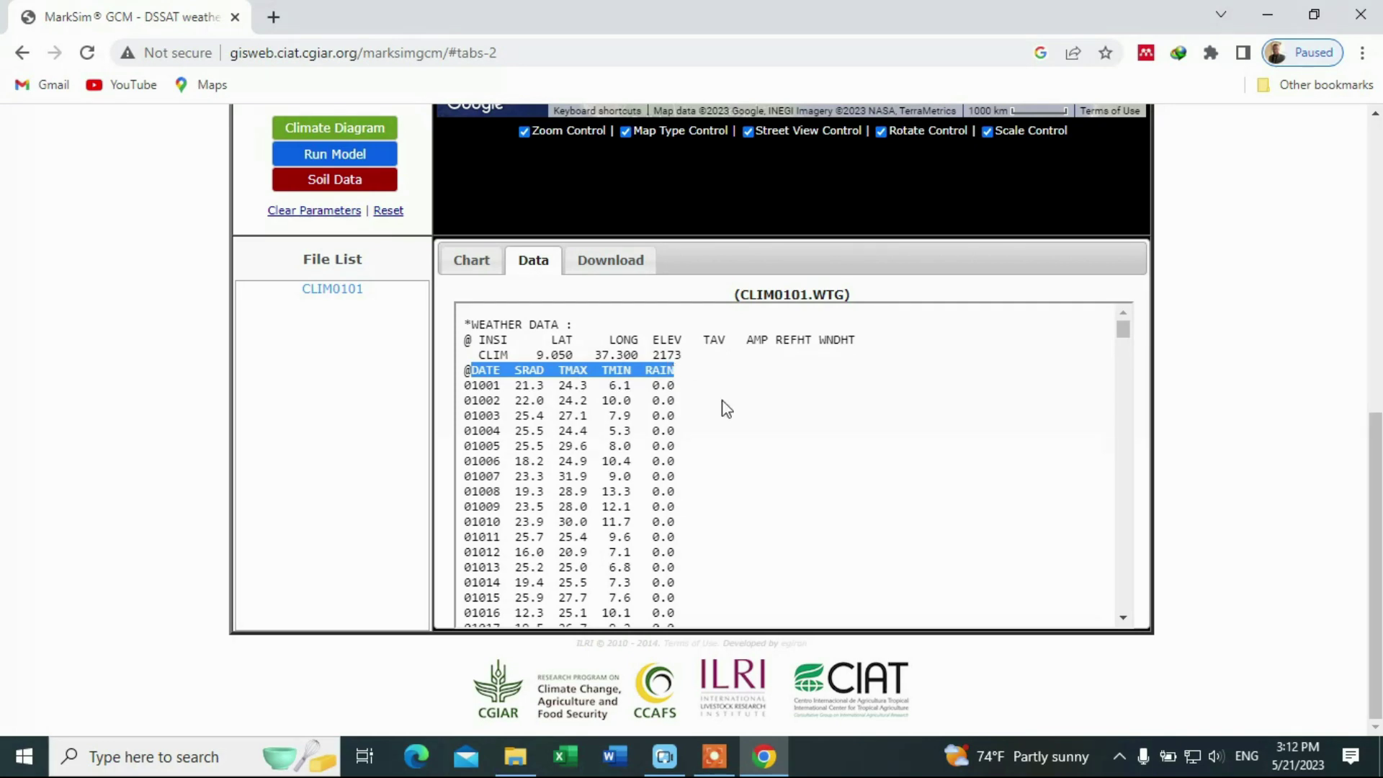
click(766, 419)
drag(1122, 330, 1148, 616)
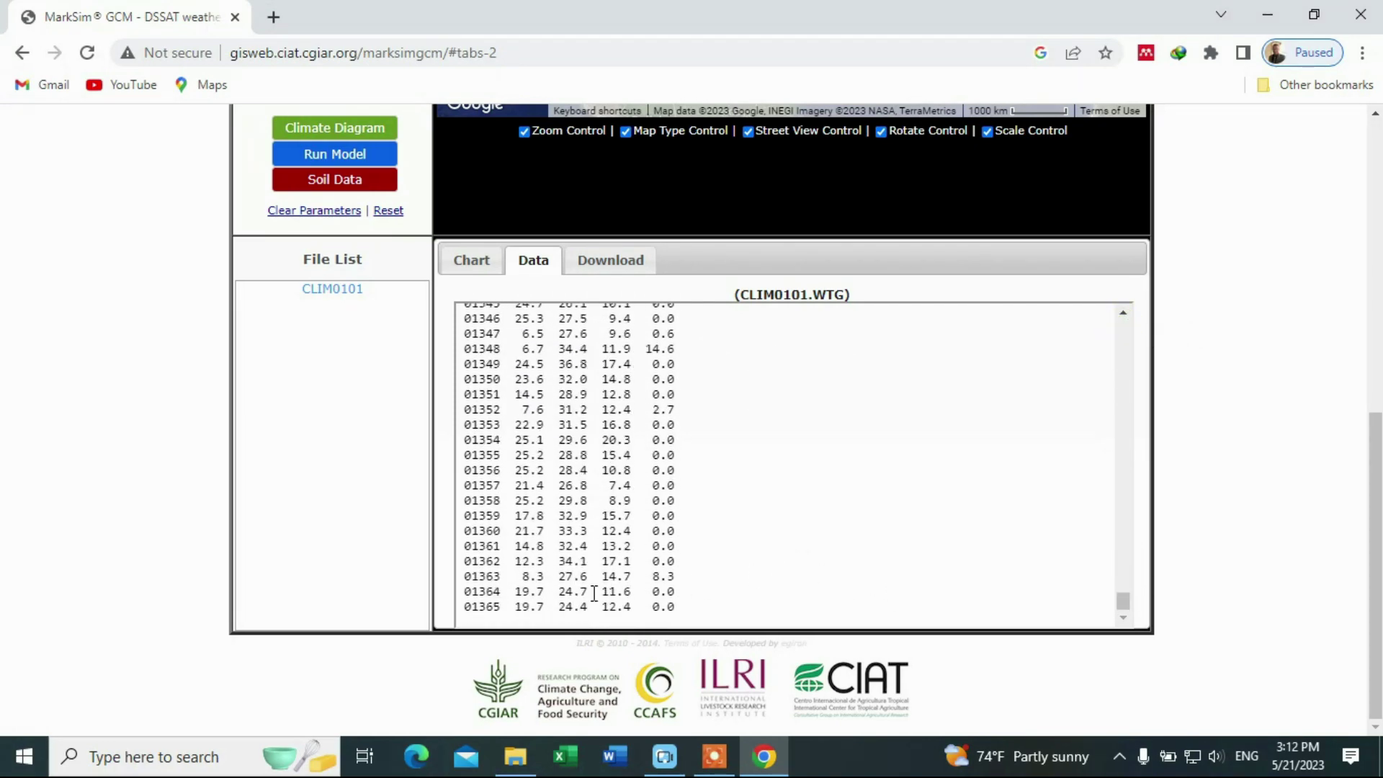
double_click(482, 609)
click(746, 605)
drag(1123, 615, 1130, 299)
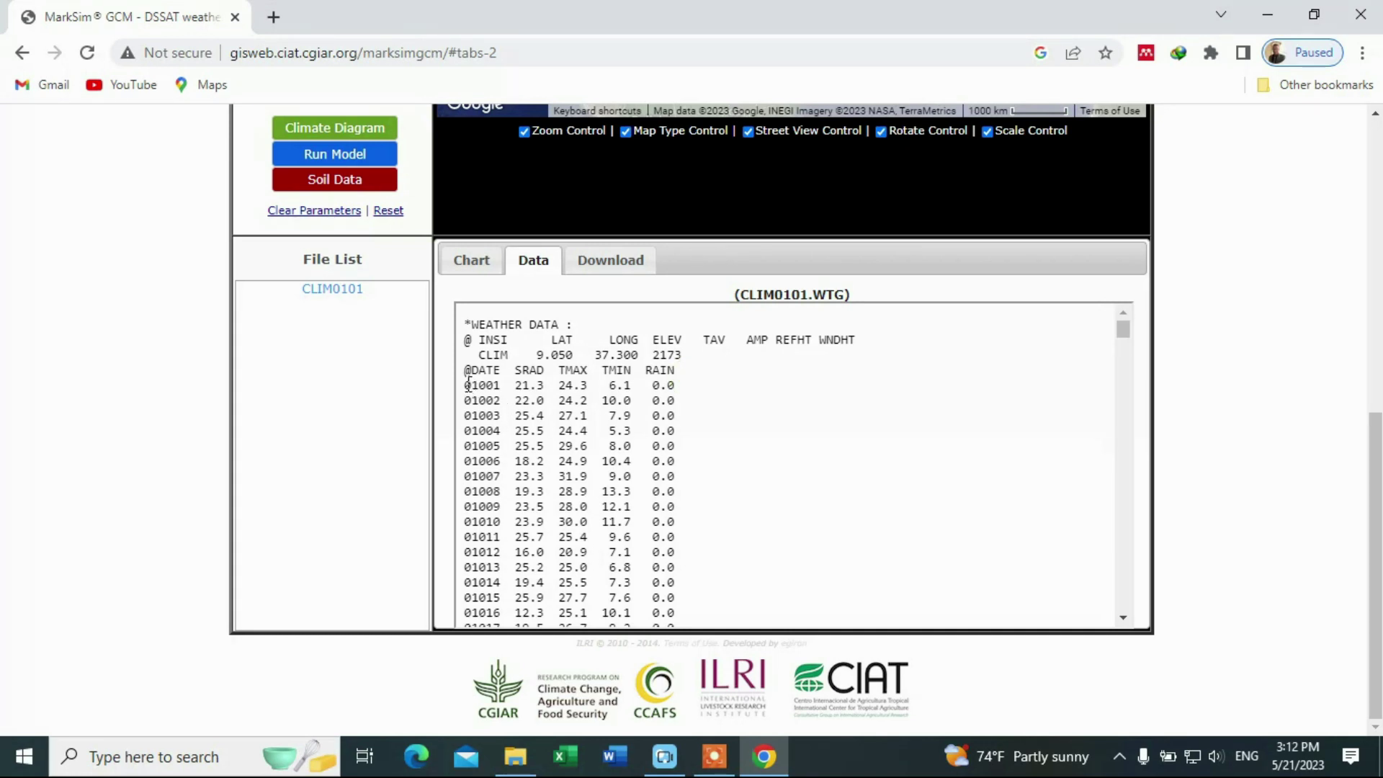
- Select the header and first data rows, bring up copy options, then dismiss them
drag(466, 372, 692, 598)
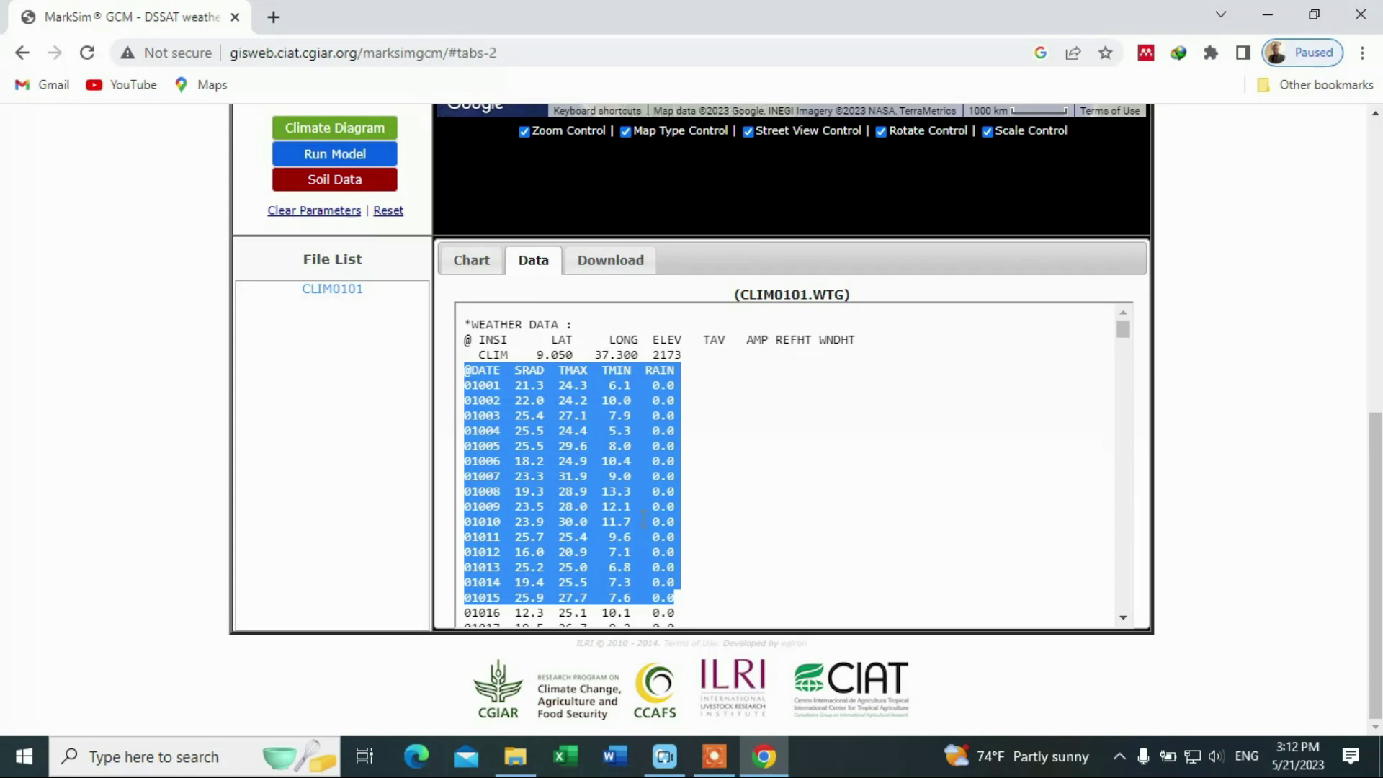
right_click(601, 497)
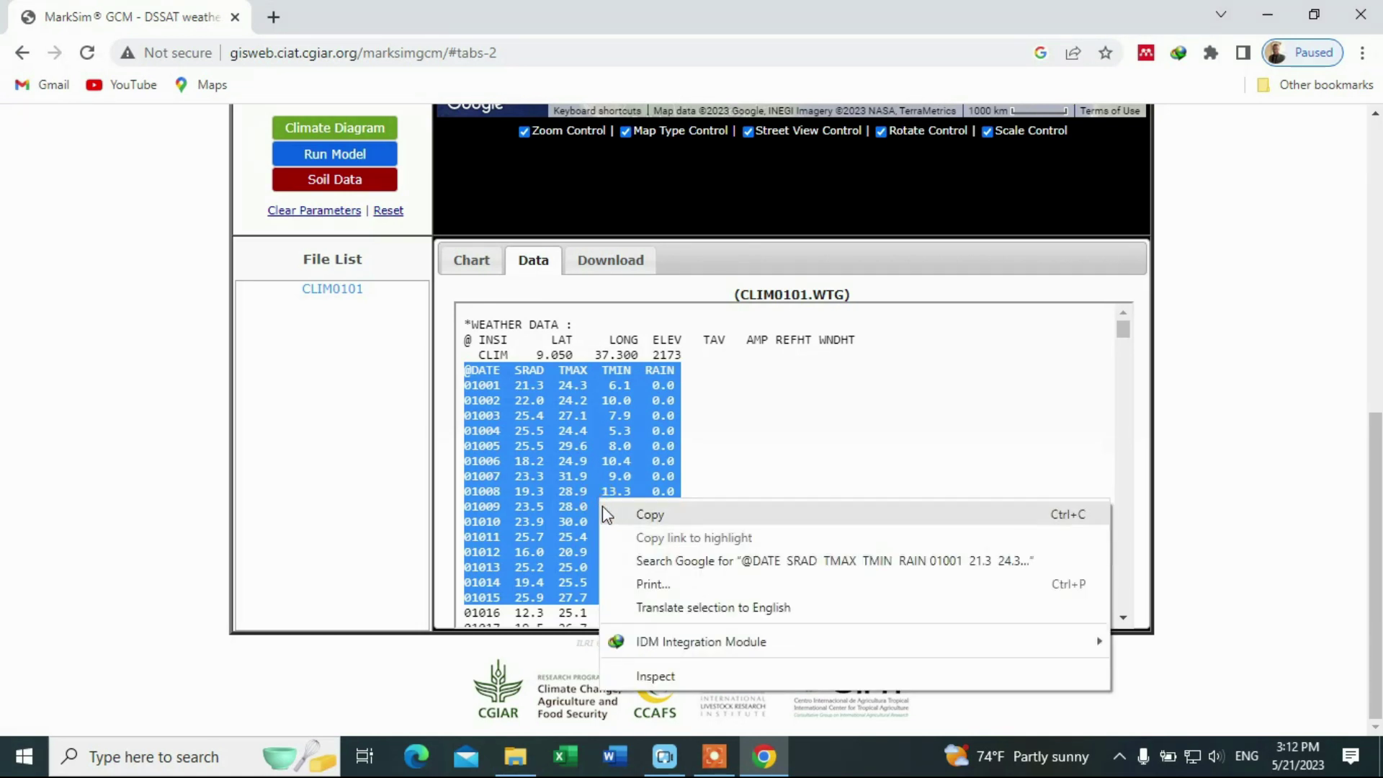
click(660, 416)
click(600, 350)
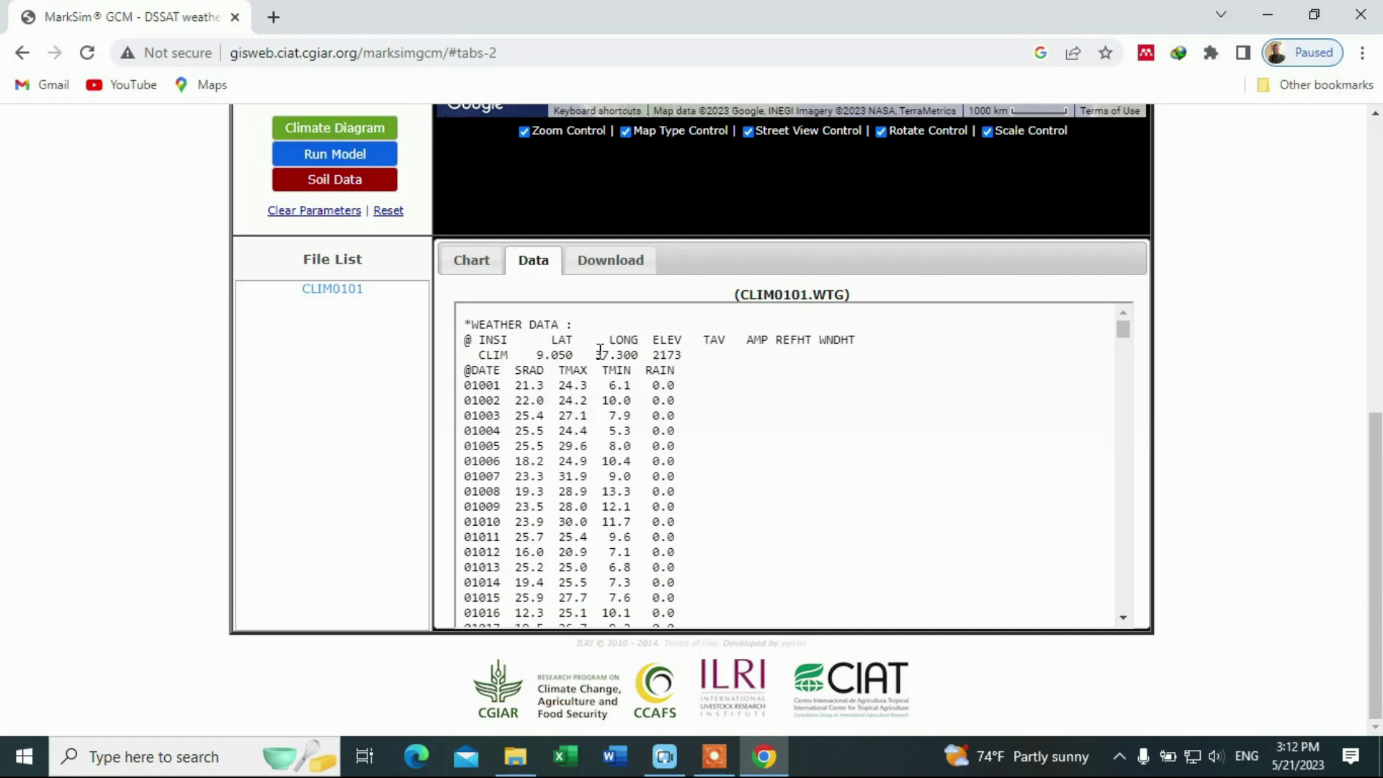
- Download the weather data as a ZIP, saving Bako.zip to Downloads\Compressed
click(596, 267)
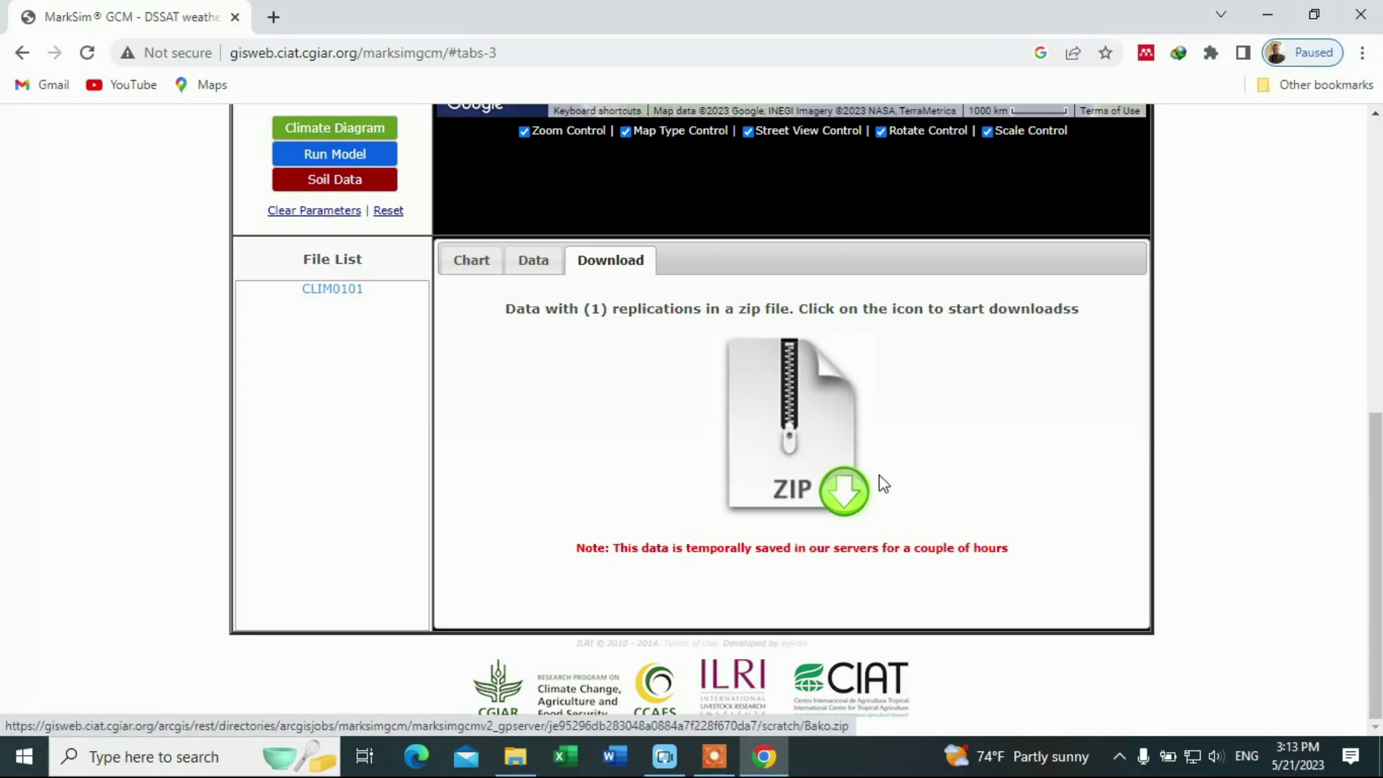
click(841, 497)
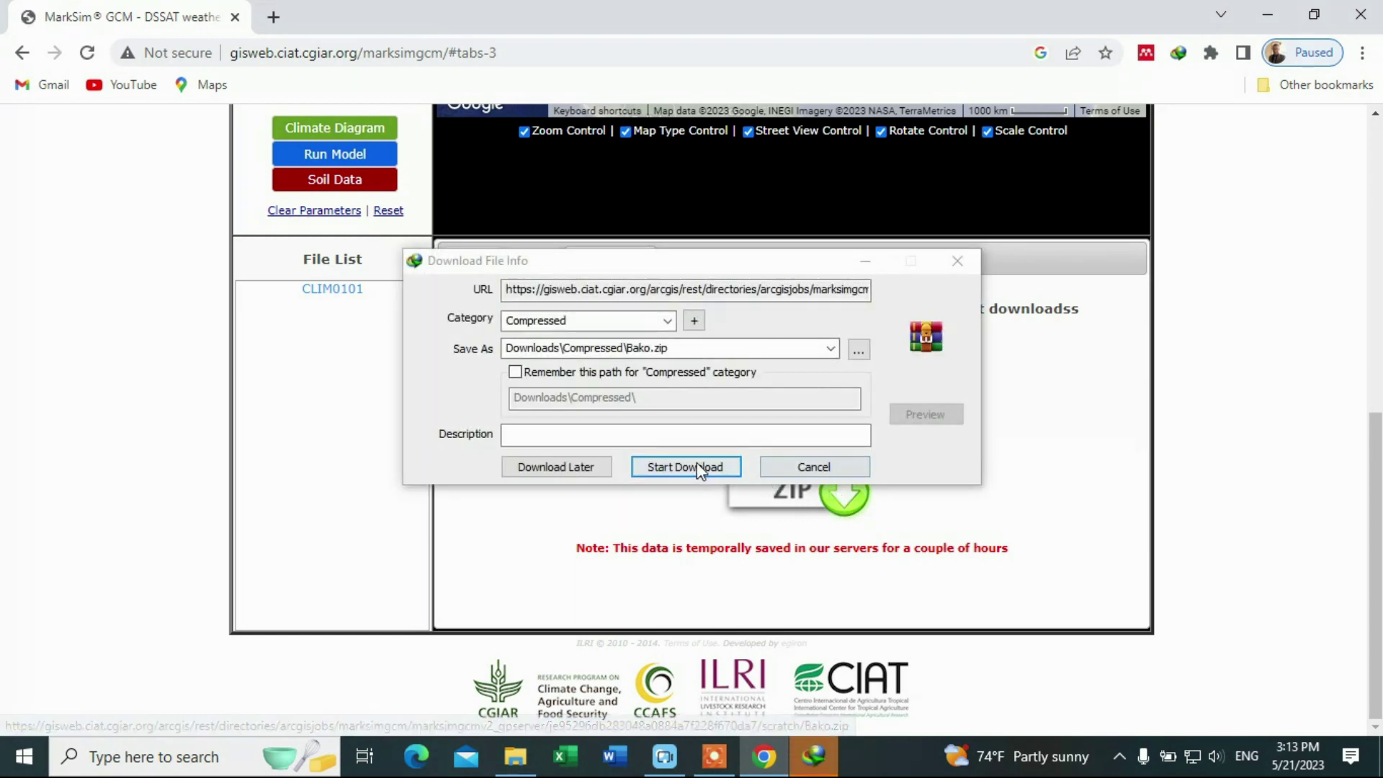
click(664, 466)
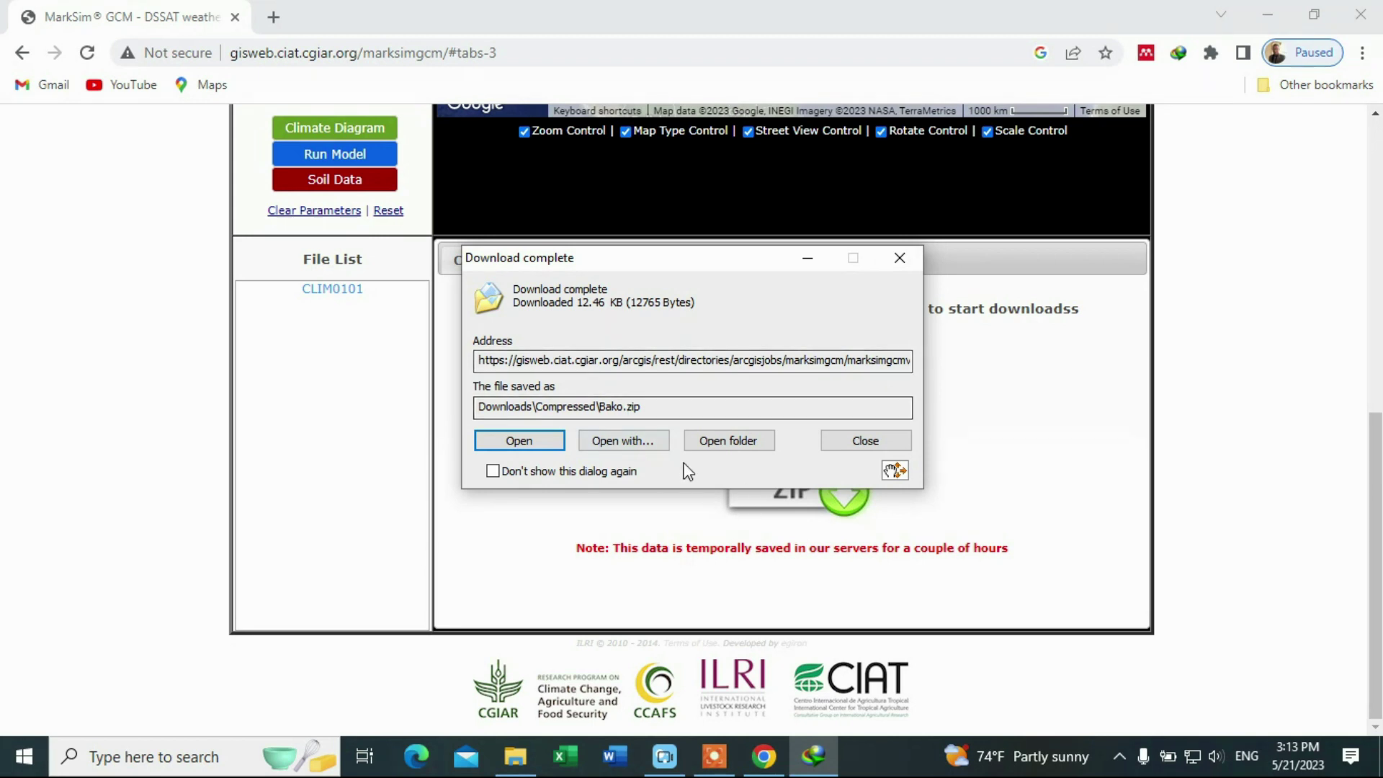
click(728, 441)
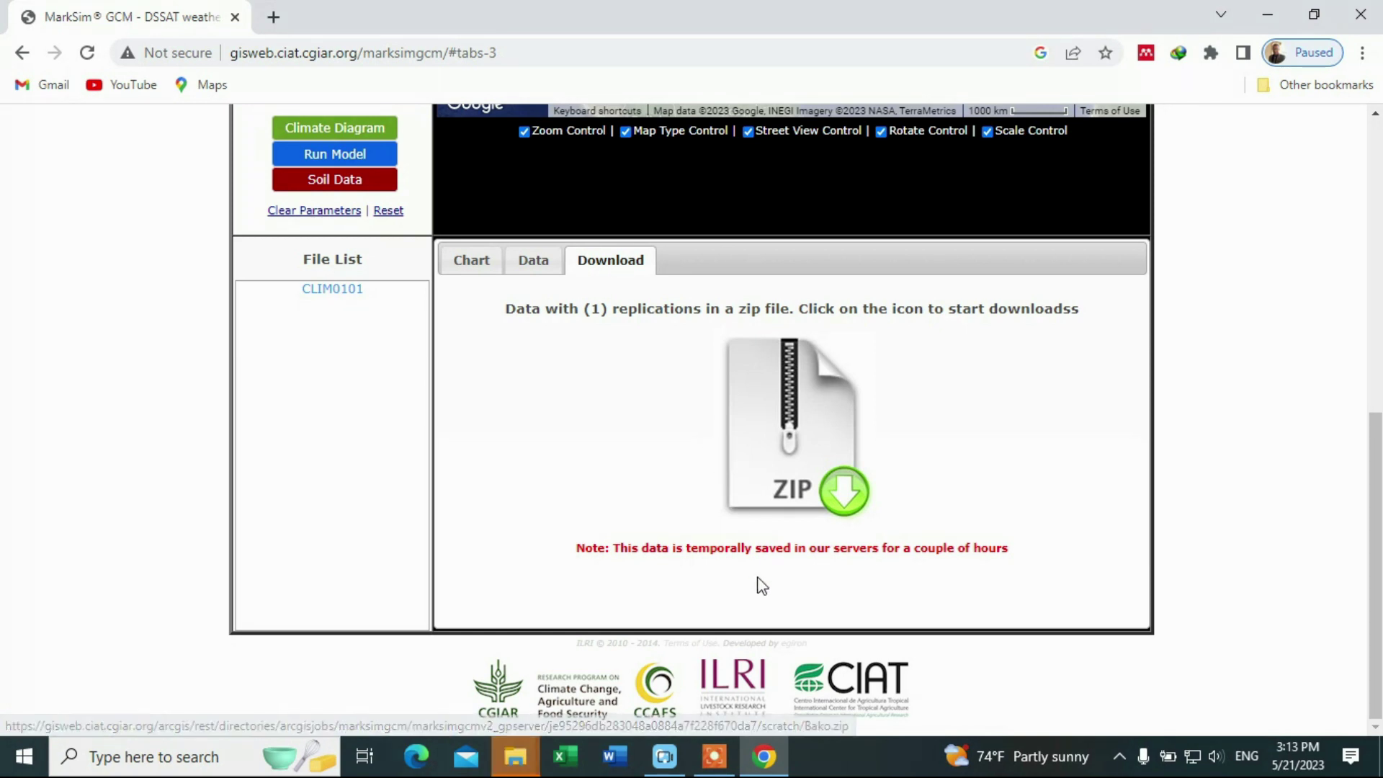
- Extract Bako.zip to a Bako folder and open it to show CLIM0101.WTG
mouse_move(536, 763)
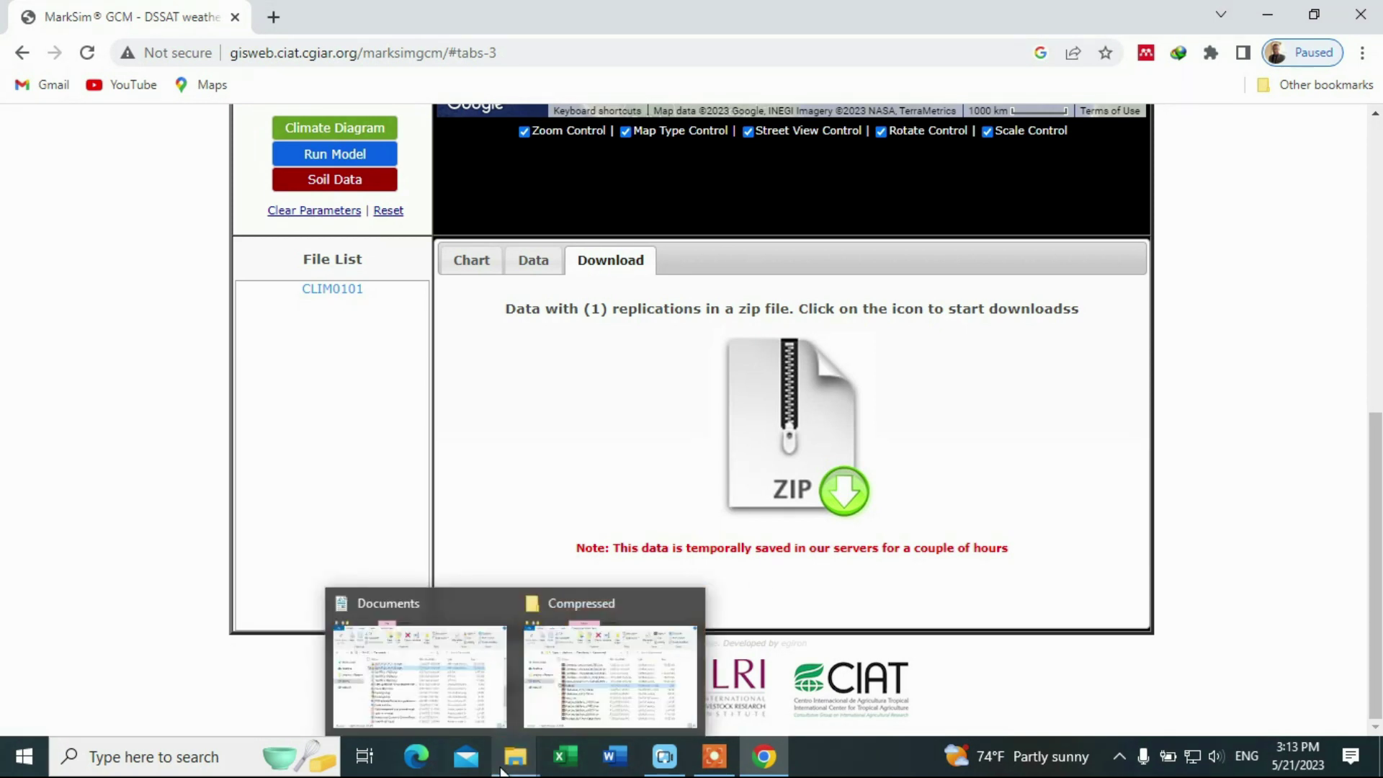
click(581, 679)
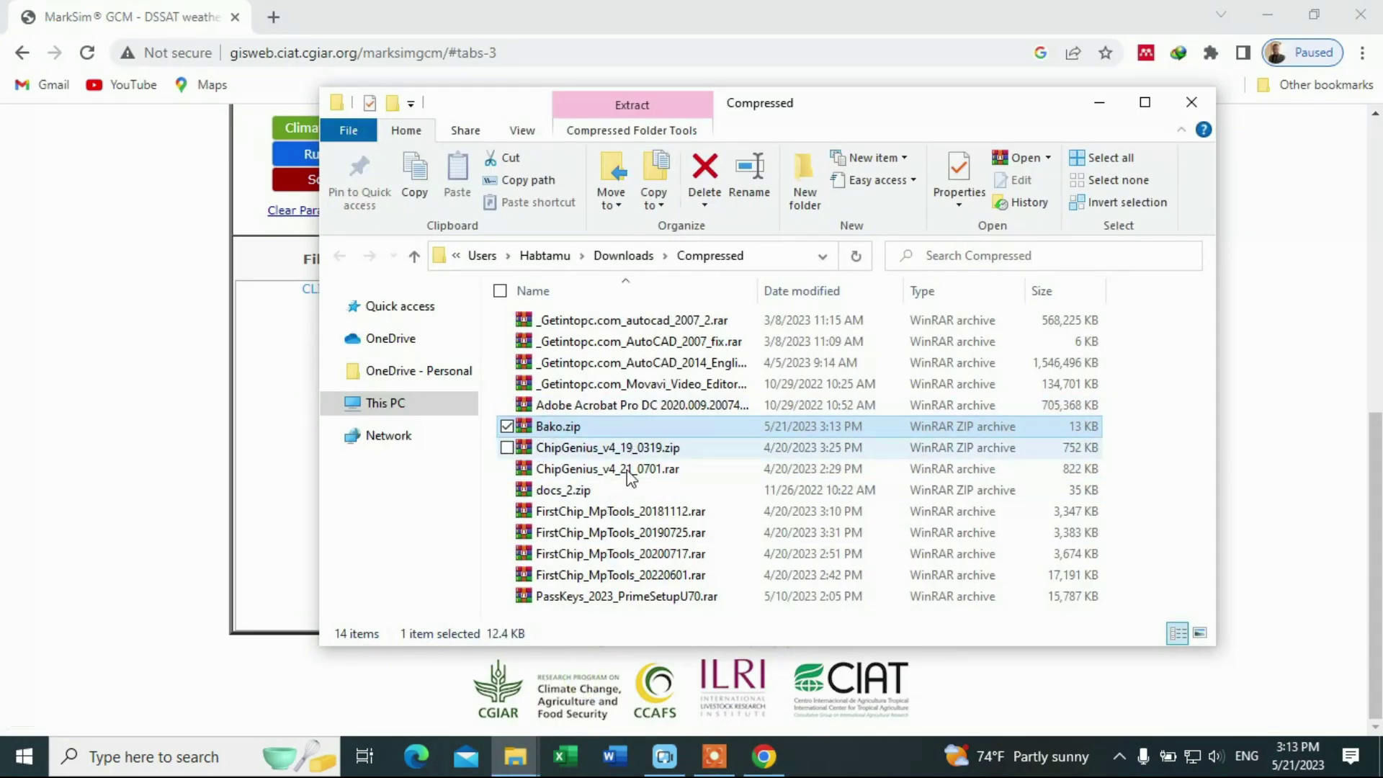
right_click(580, 435)
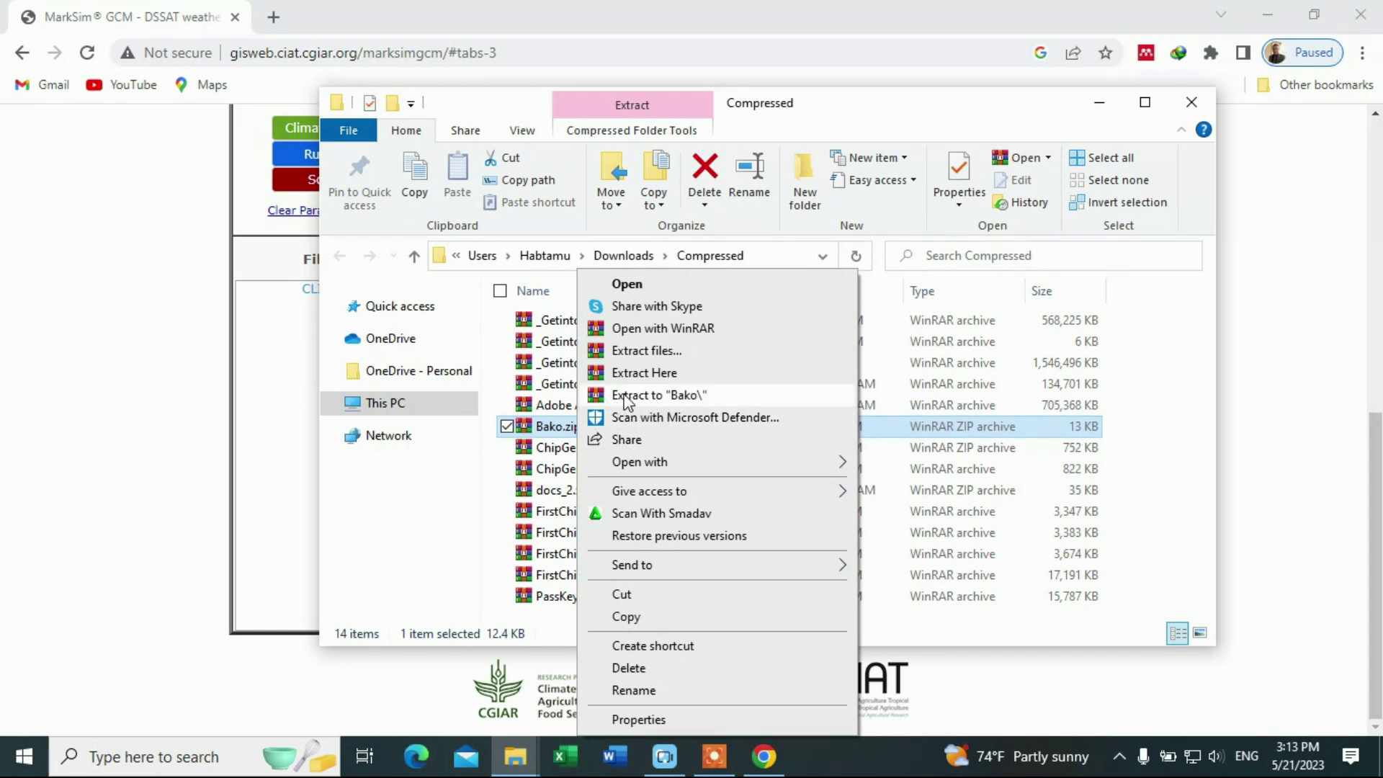
click(651, 398)
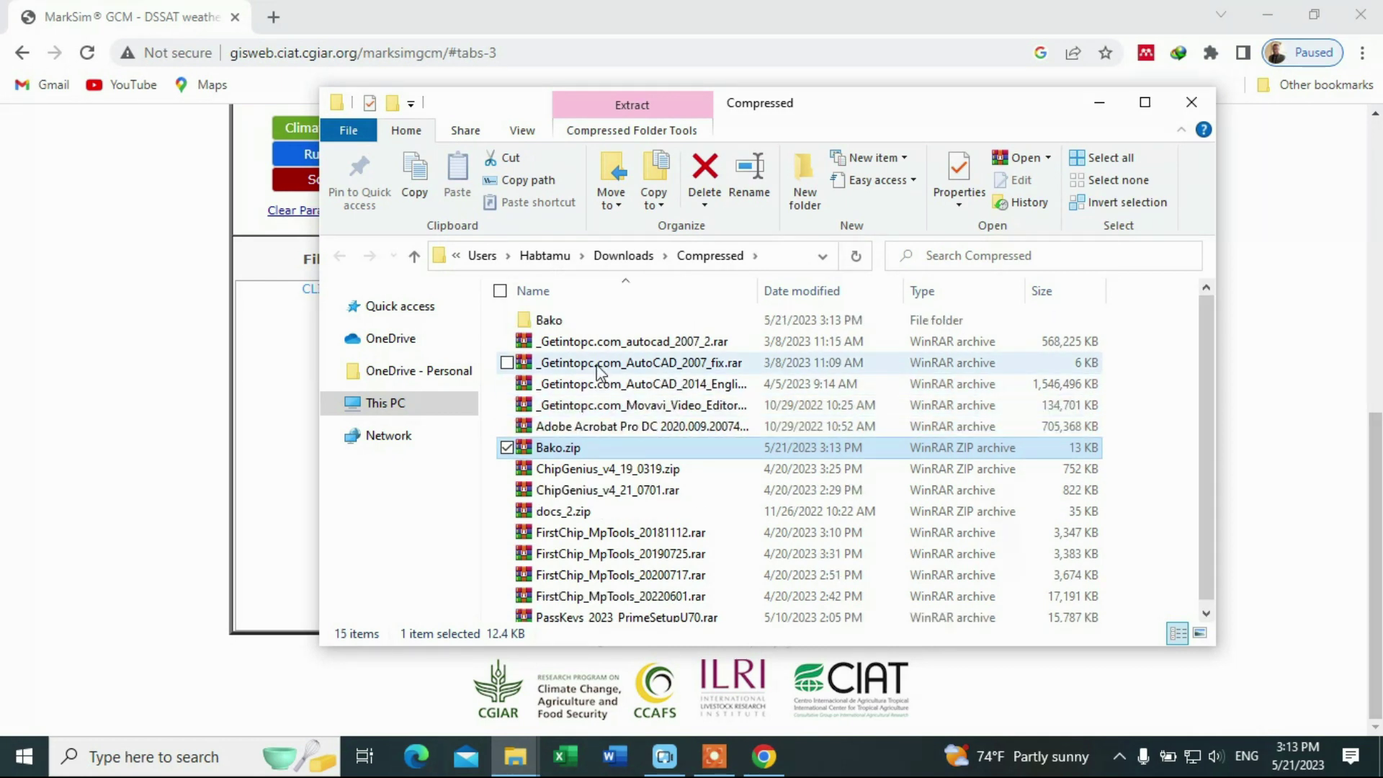
click(547, 322)
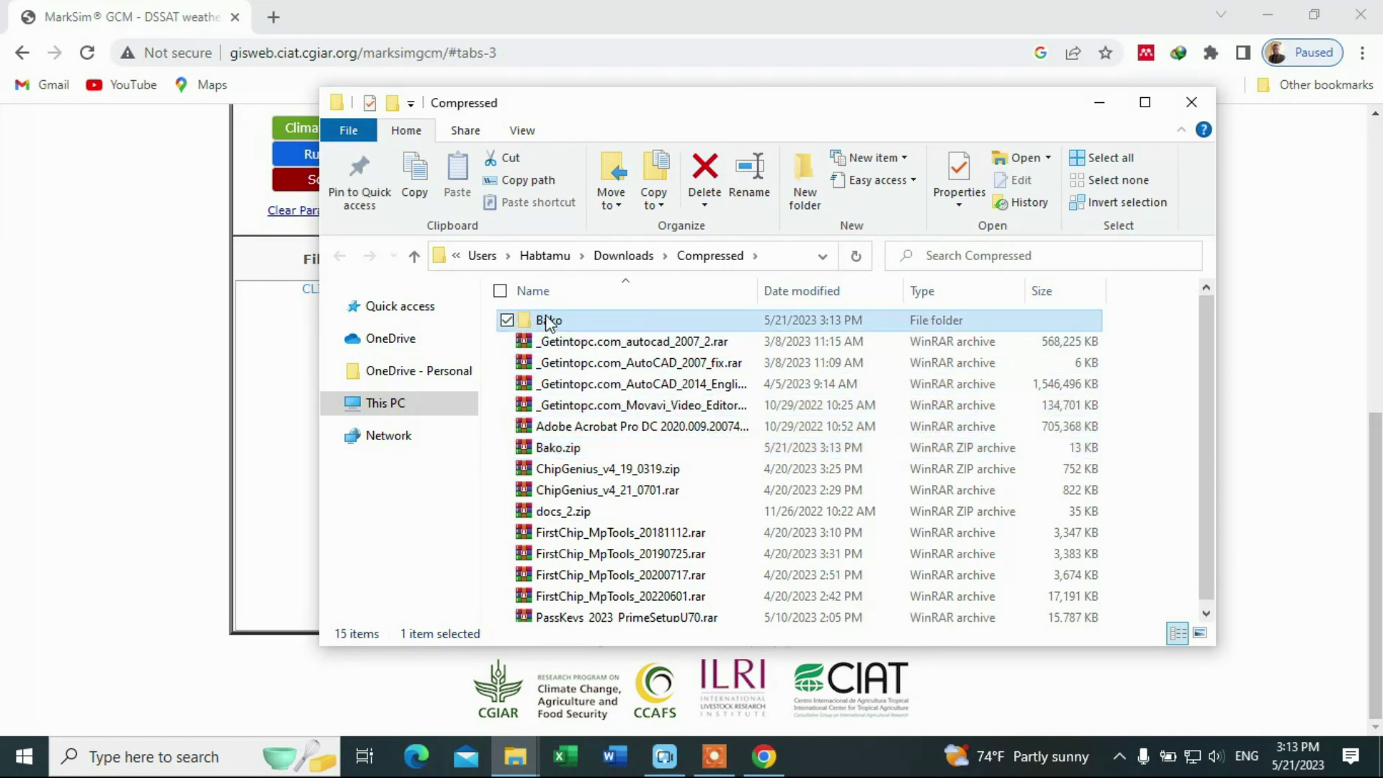
double_click(559, 322)
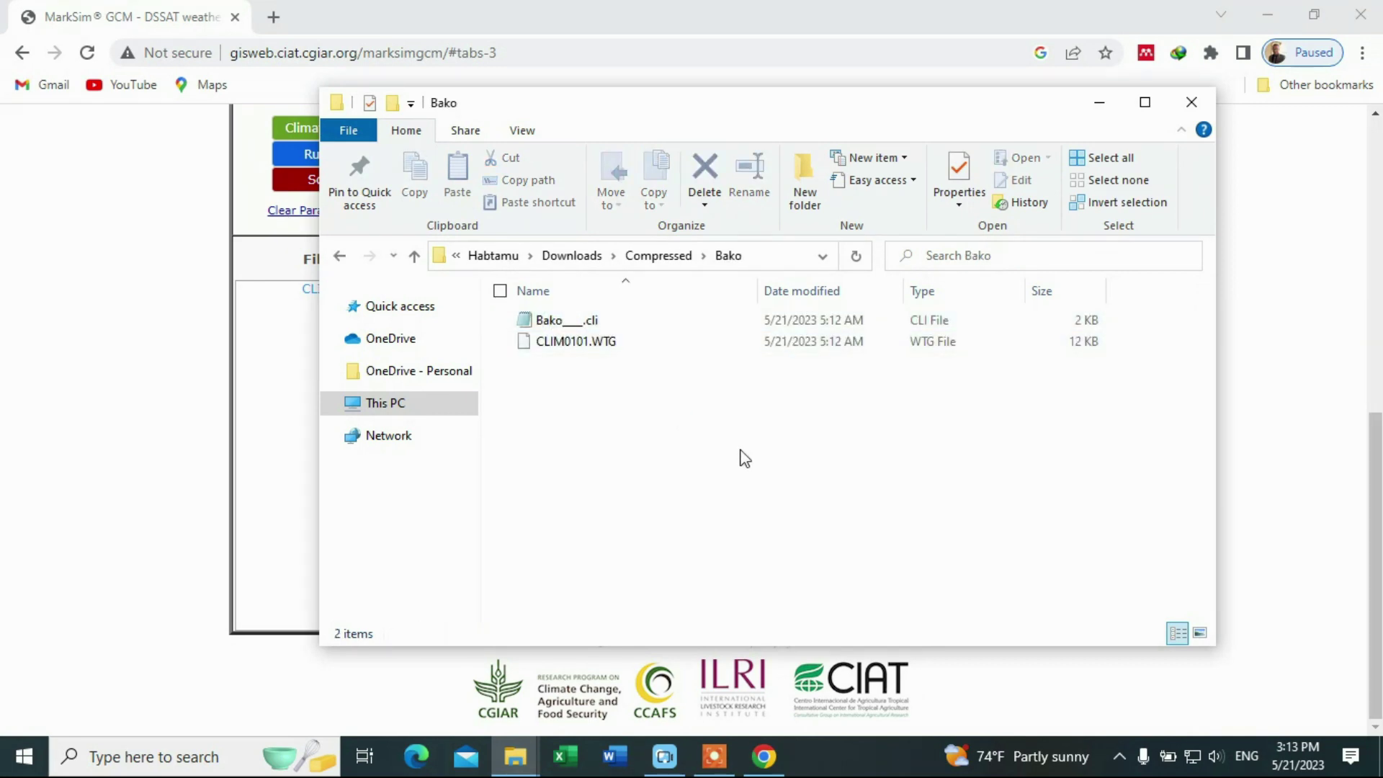
click(577, 321)
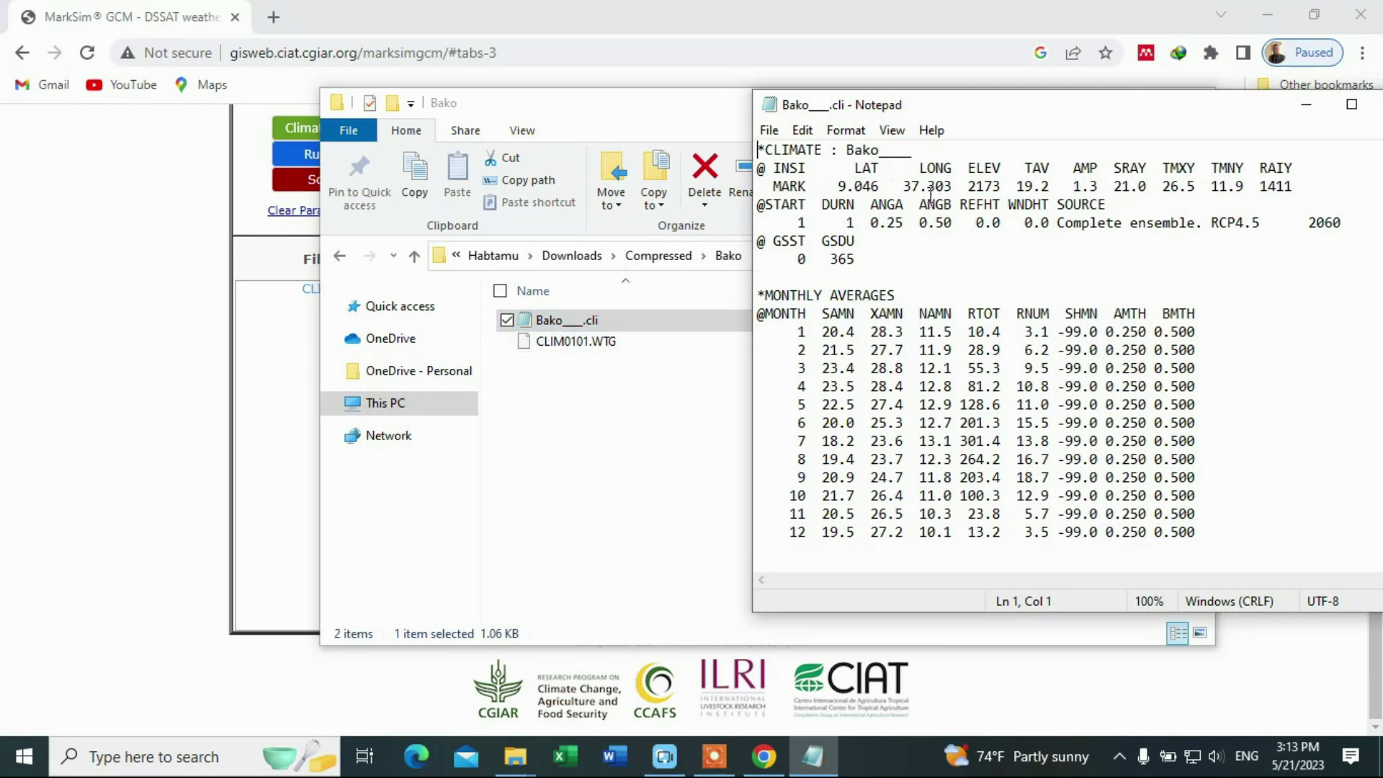
mouse_move(1302, 223)
mouse_down()
mouse_move(1352, 223)
mouse_move(1308, 223)
mouse_up()
click(1322, 238)
click(936, 274)
drag(782, 314, 808, 534)
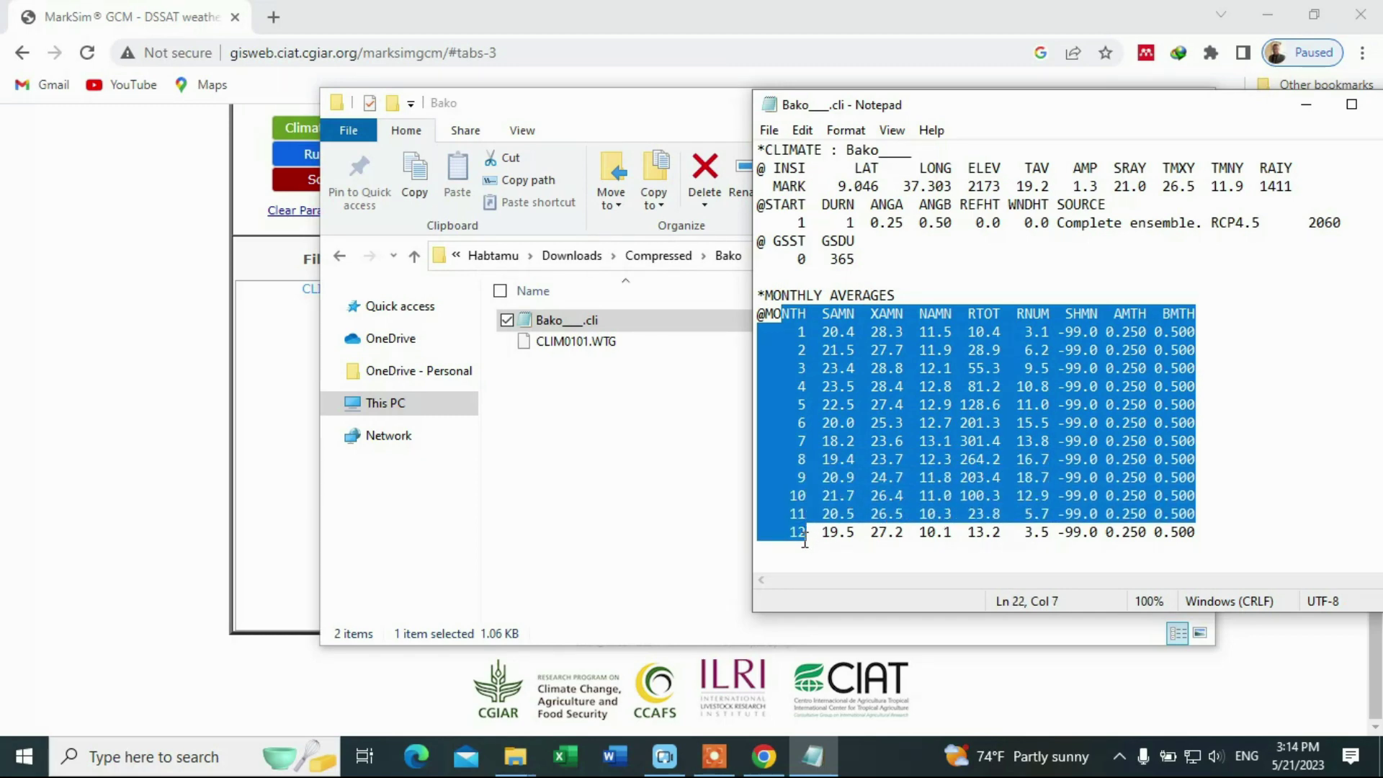
click(805, 541)
drag(1224, 113, 1059, 126)
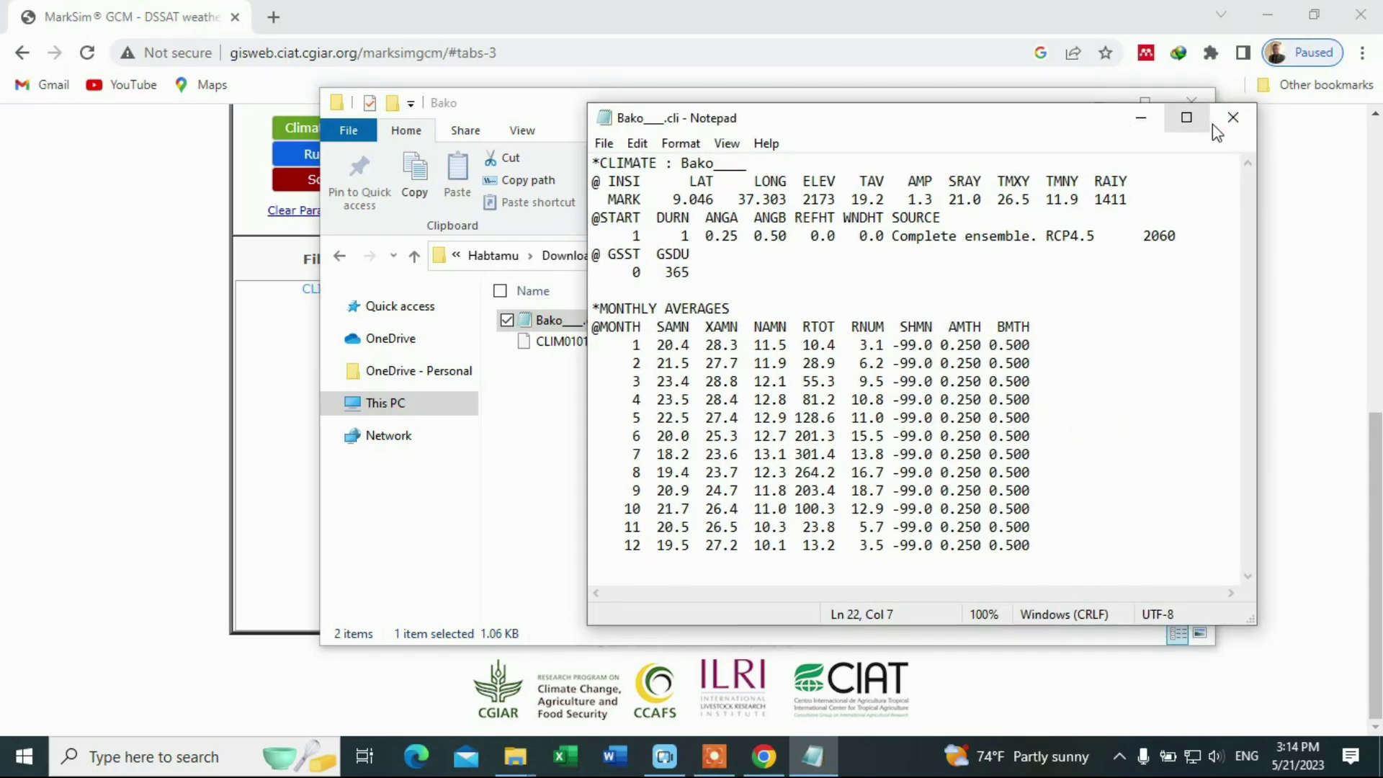
click(1230, 126)
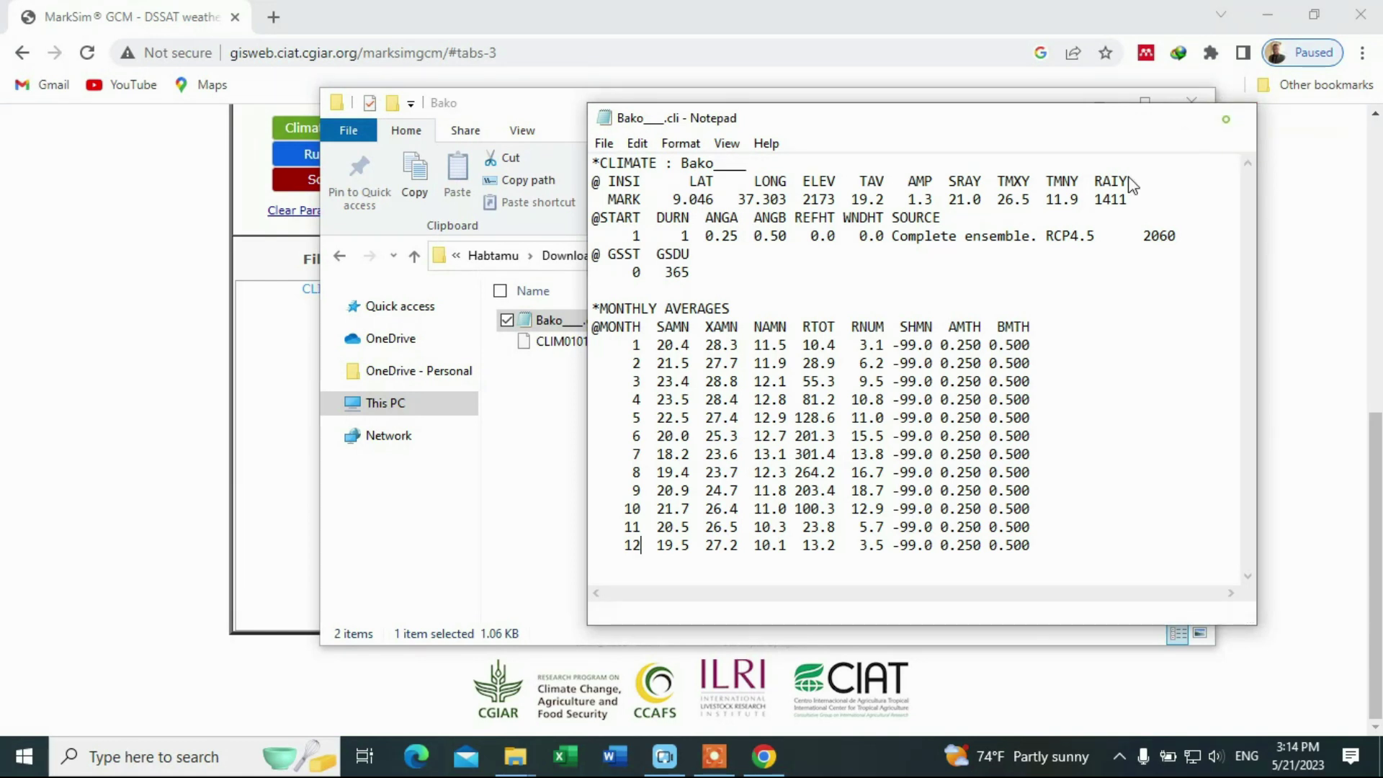
click(624, 398)
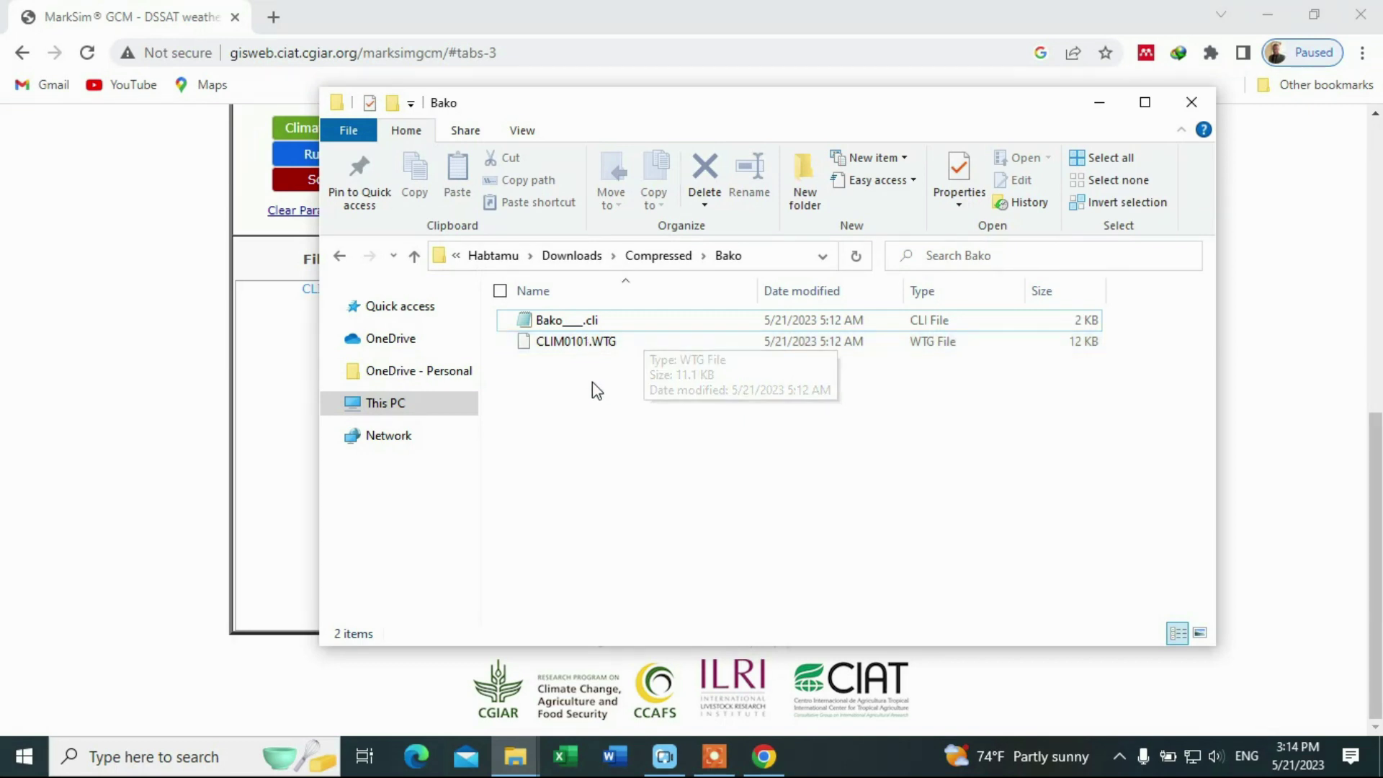
- Select CLIM0101.WTG in File Explorer and start renaming it
click(574, 342)
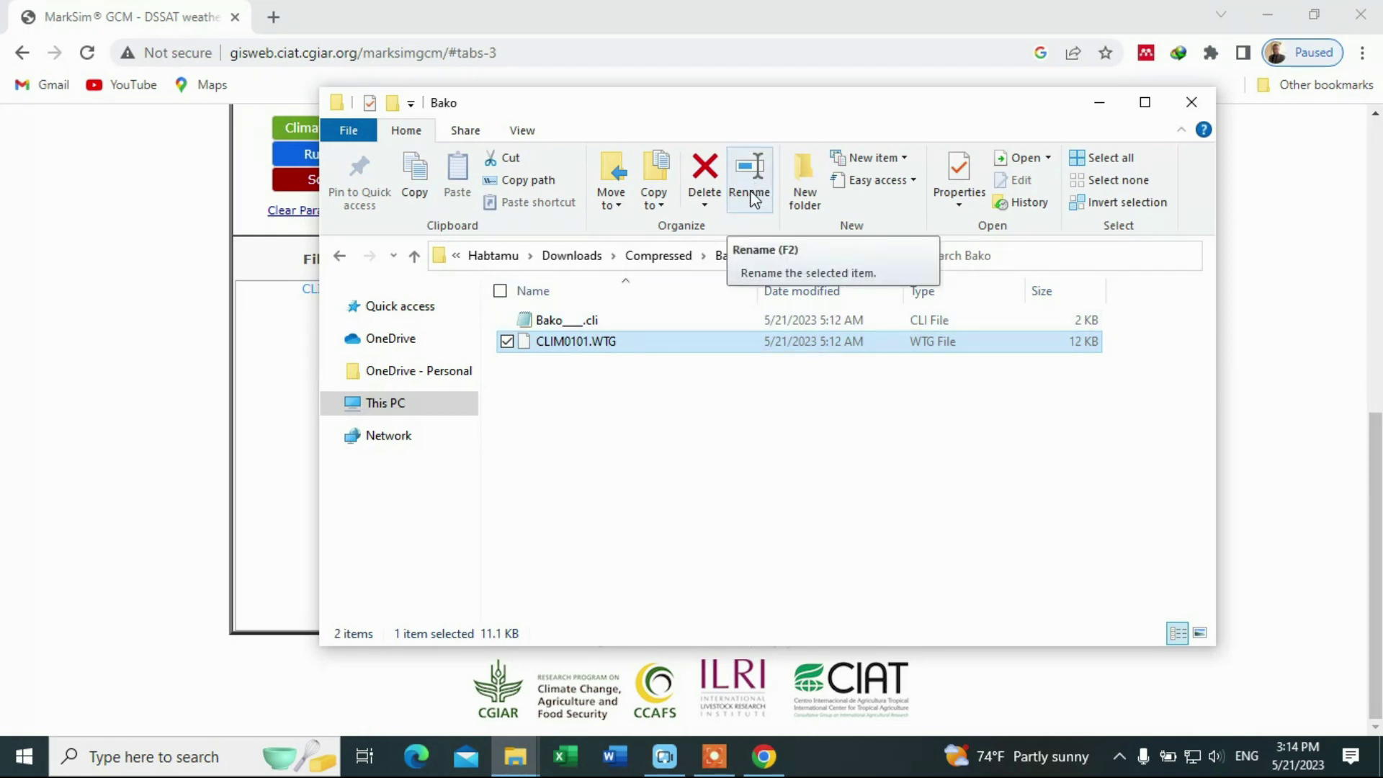
click(627, 410)
click(581, 344)
right_click(581, 345)
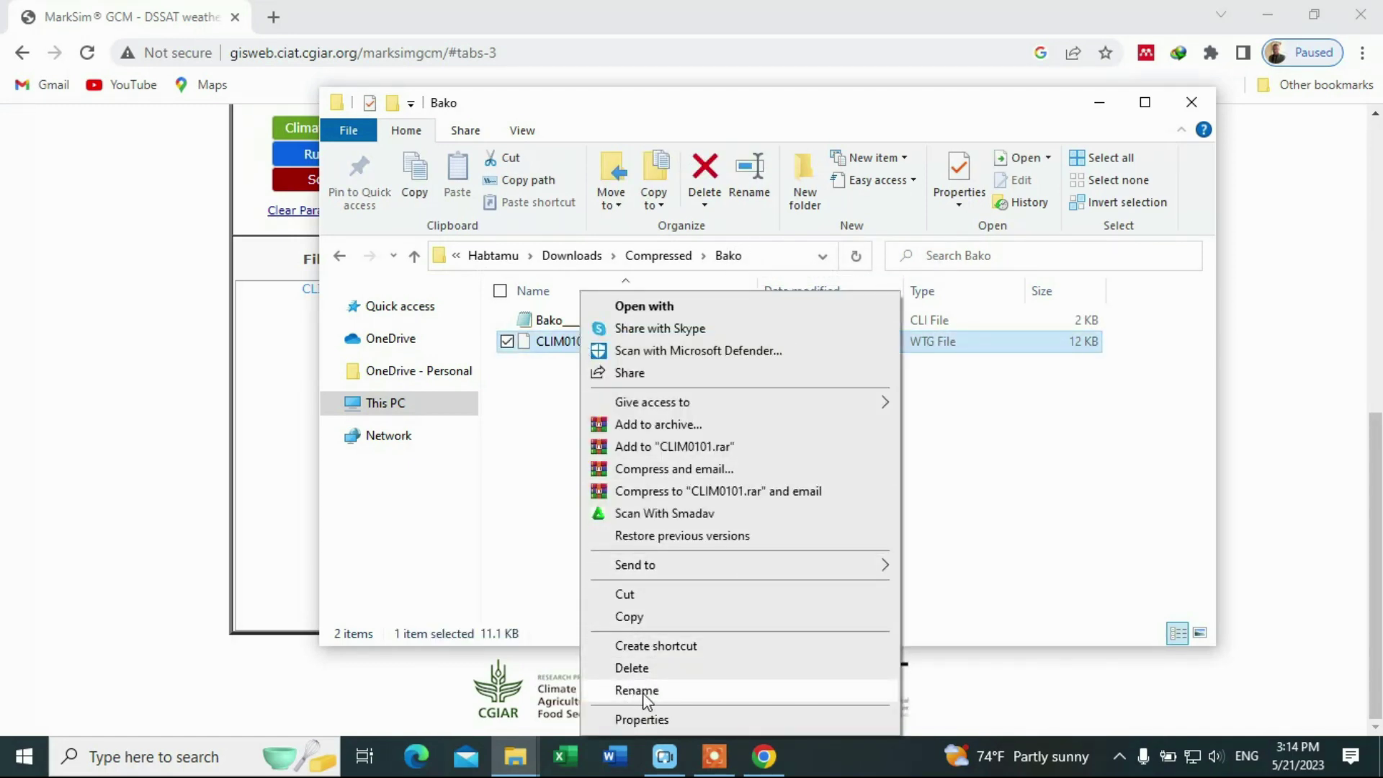
click(646, 691)
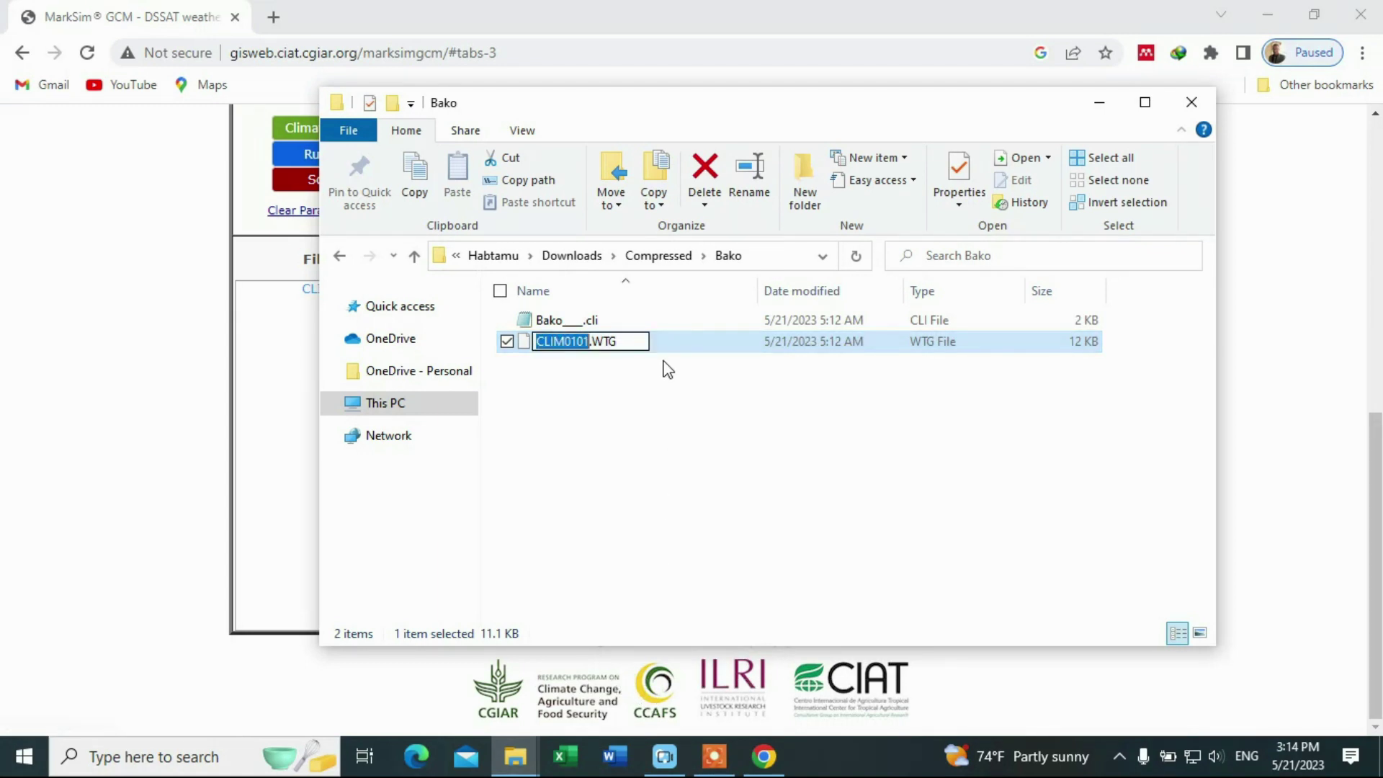
- Change the extension from WTG to txt, making it CLIM0101.txt, and accept the extension-change warning
click(627, 339)
key(BackSpace)
key(BackSpace)
key(BackSpace)
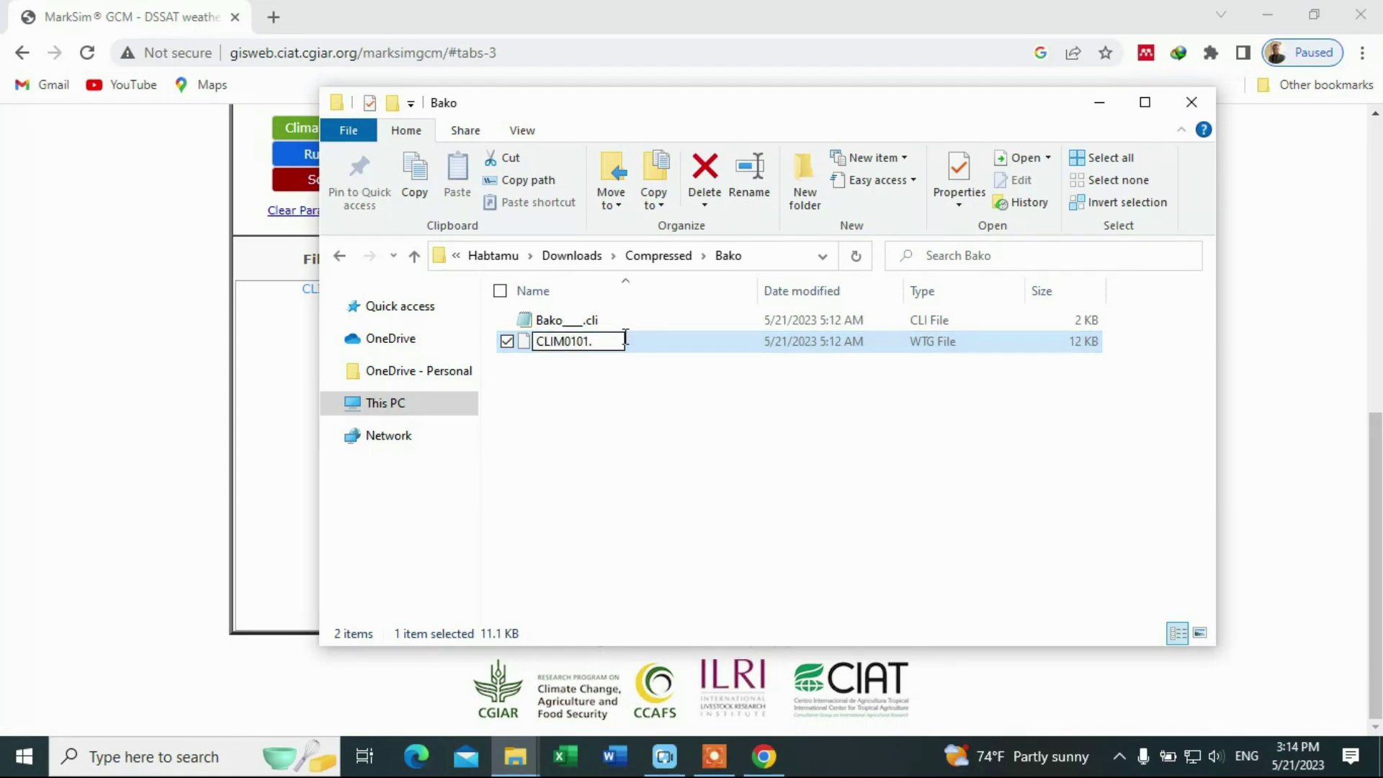
text(TXT)
key(BackSpace)
key(BackSpace)
key(BackSpace)
text(tx)
key(Return)
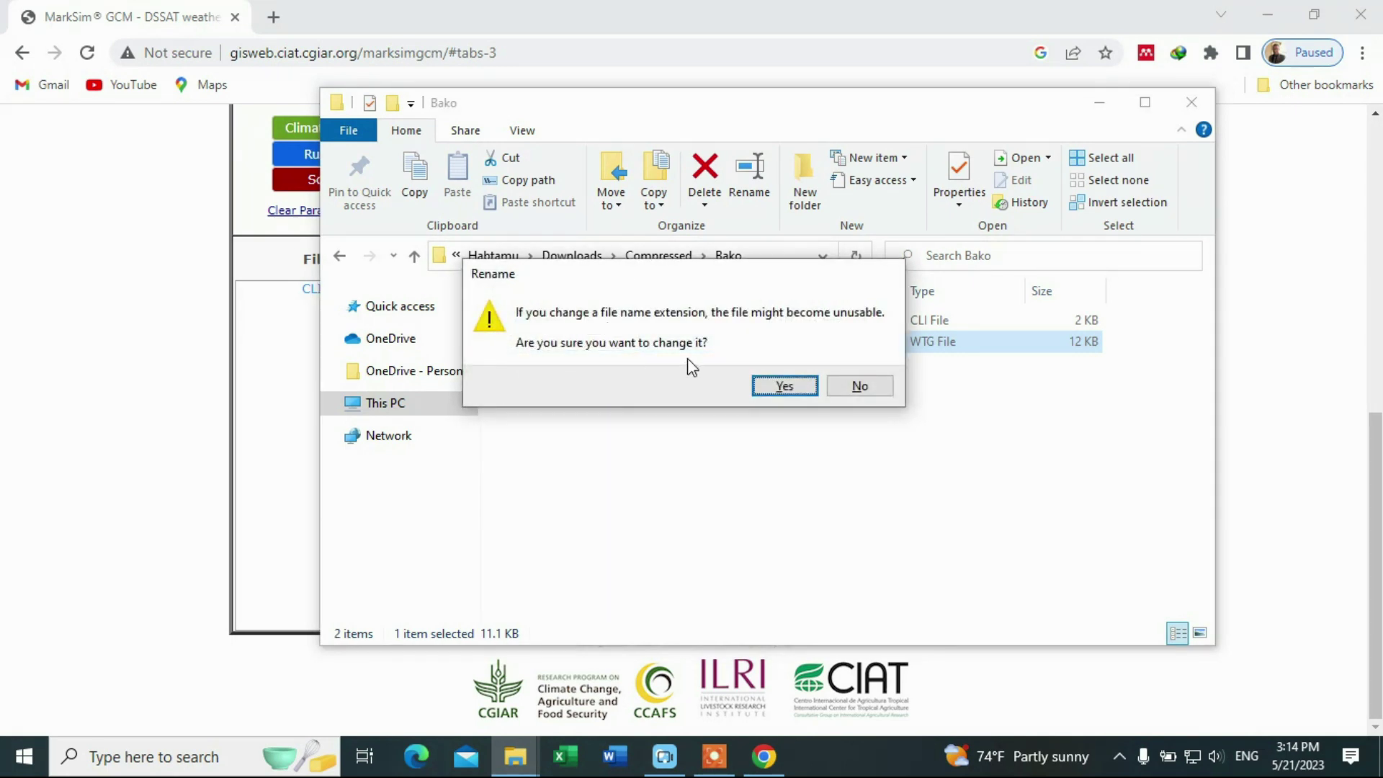
click(783, 387)
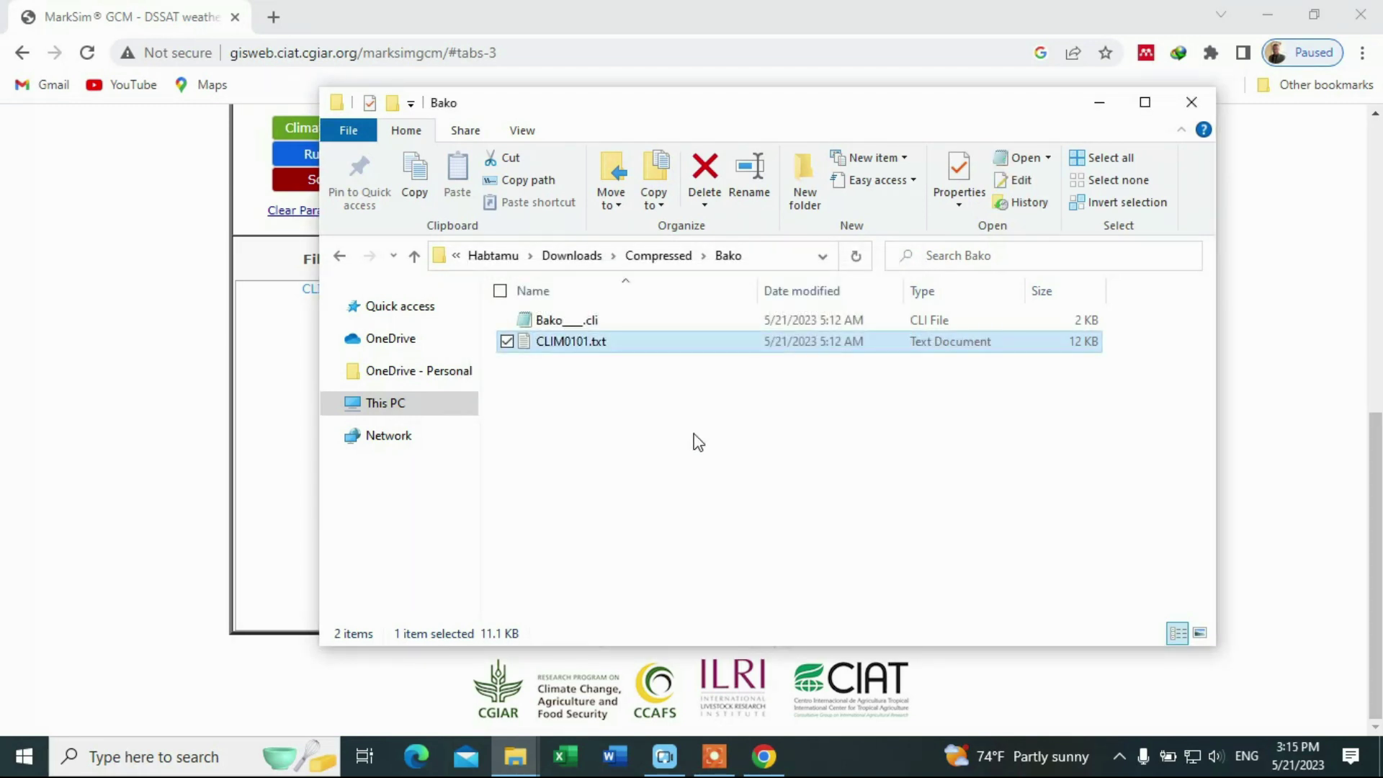
click(649, 441)
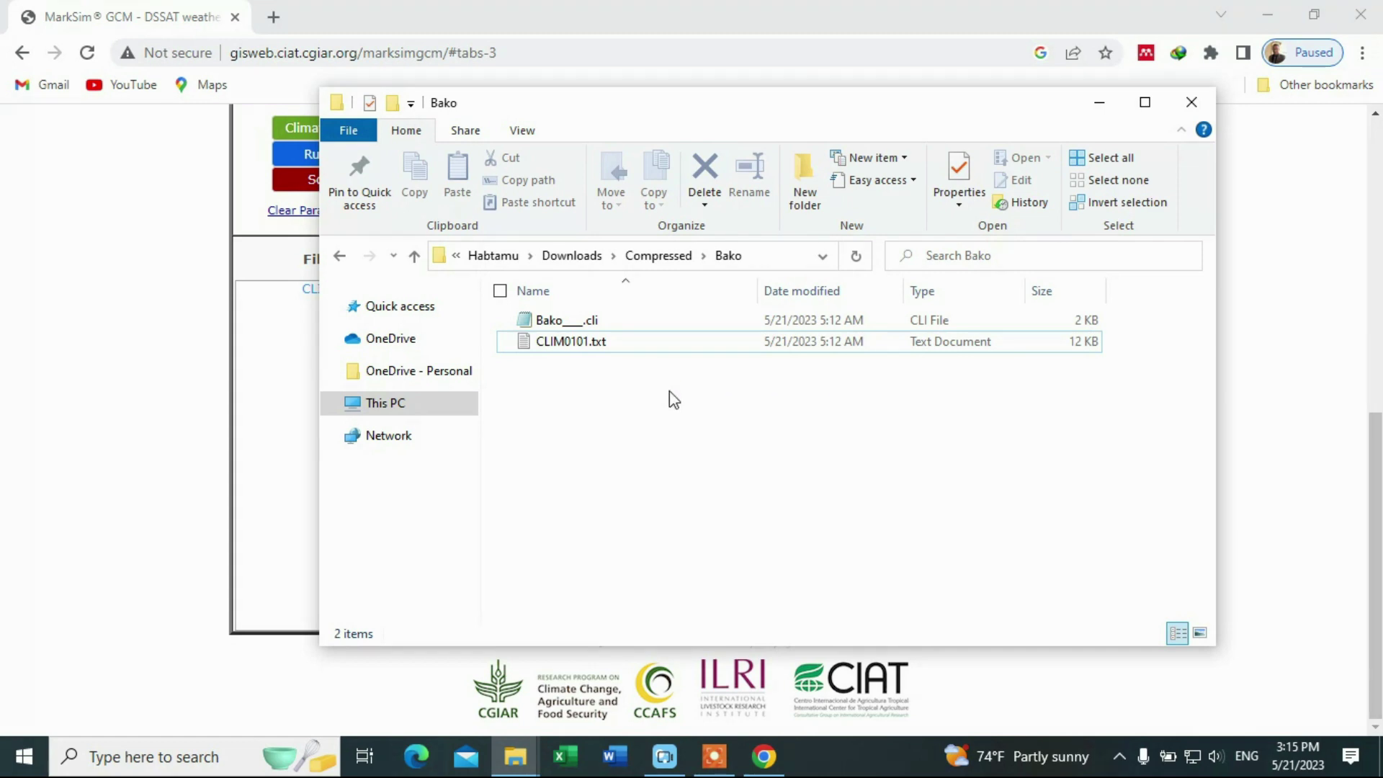
double_click(562, 344)
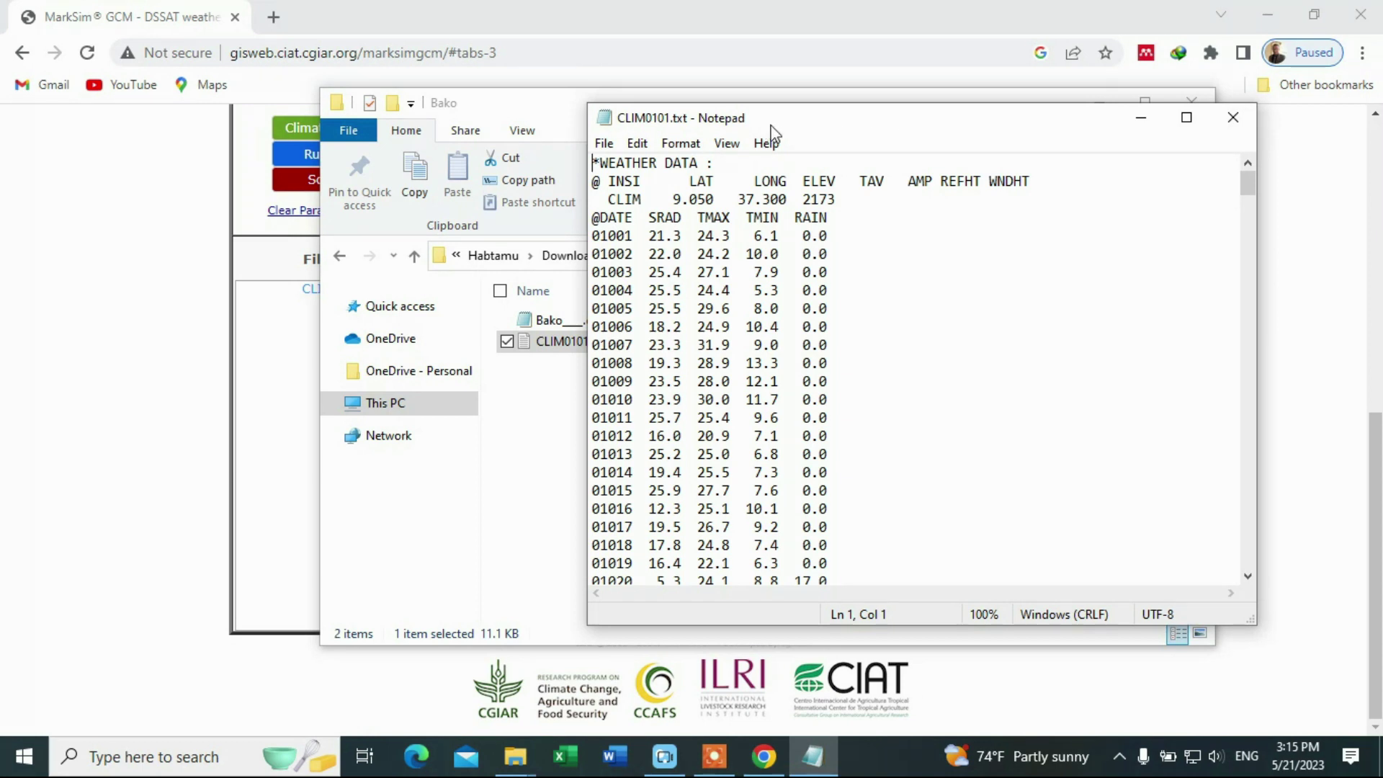
drag(871, 119, 663, 72)
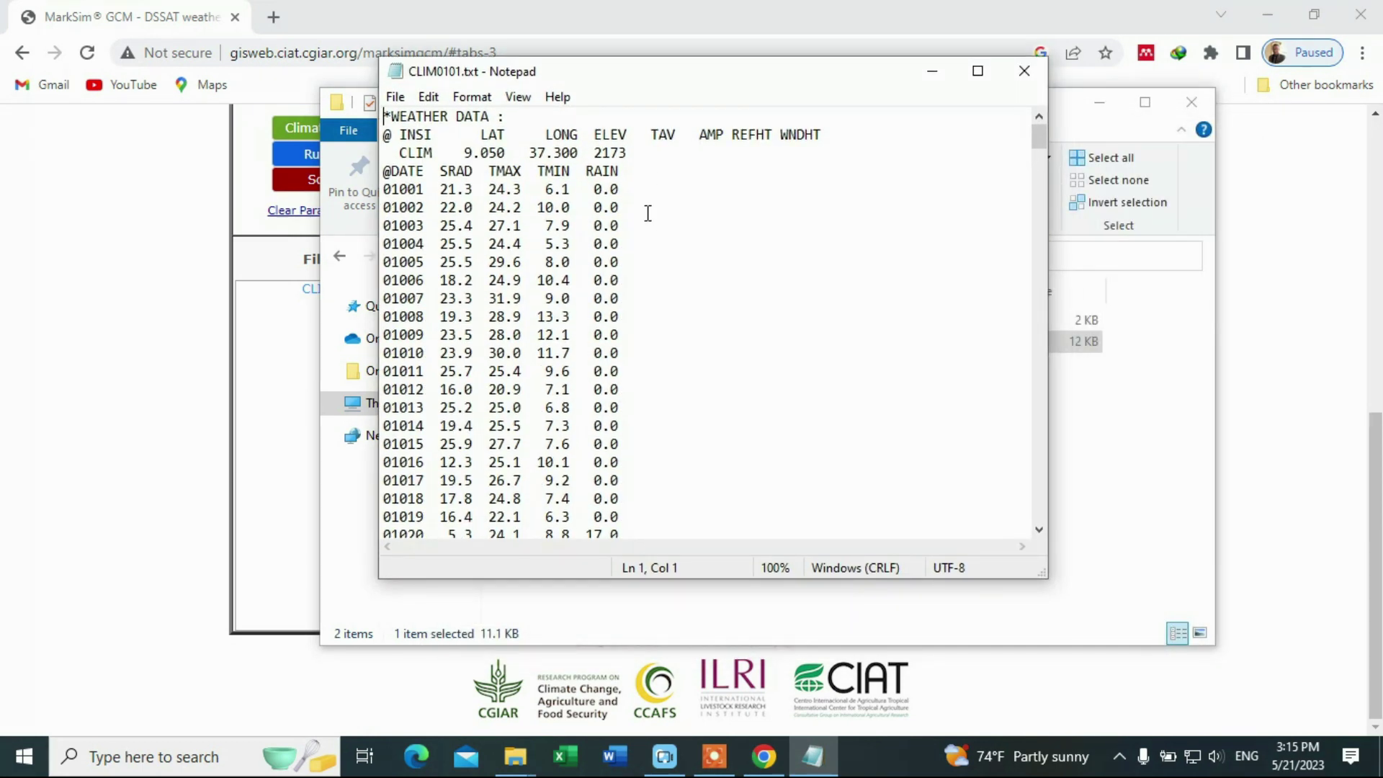
click(629, 153)
drag(400, 169, 564, 180)
- Point out the RAIN column, the longitude 37.300 and the first daily date entries
click(611, 178)
drag(593, 171, 627, 156)
click(648, 191)
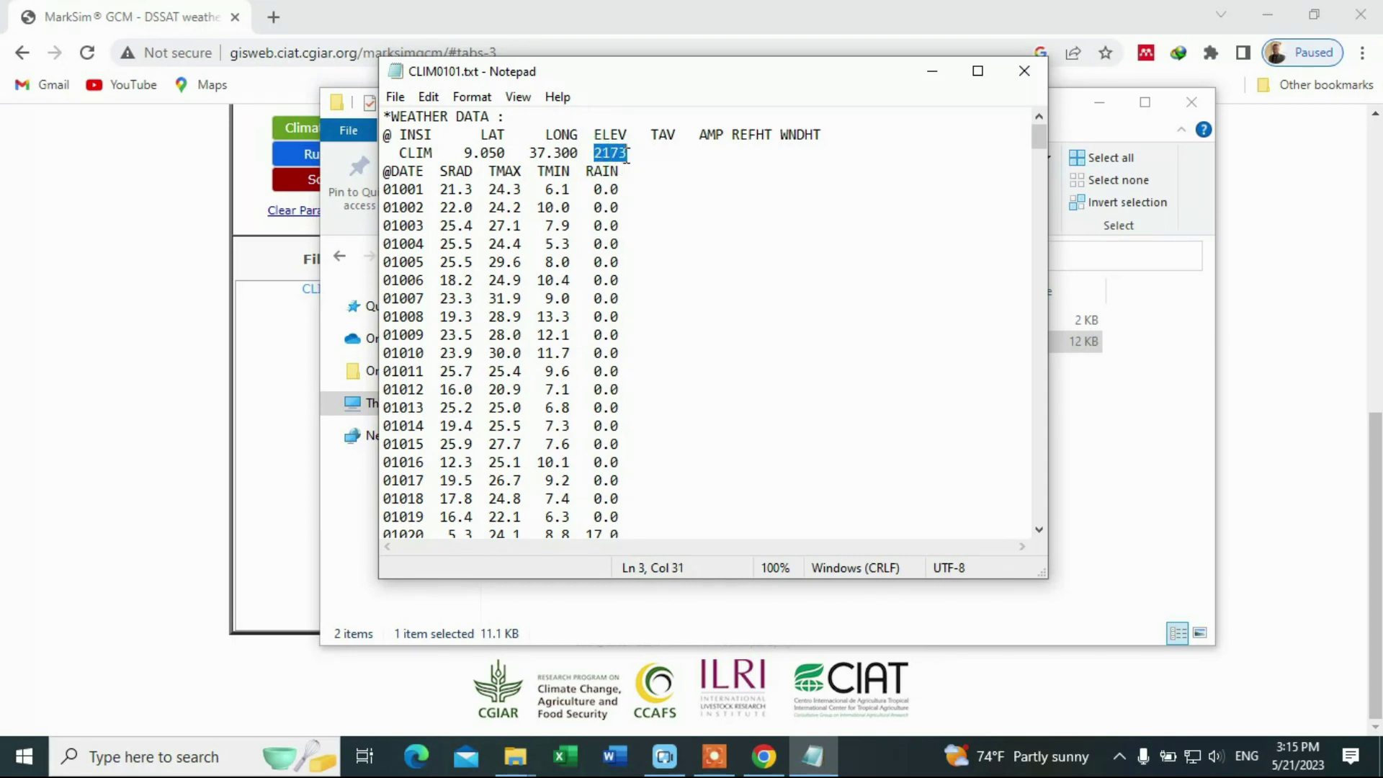
click(537, 149)
click(404, 190)
- Scroll to the last daily record, 01365, highlight it, then scroll back to the top
drag(1040, 132, 1053, 525)
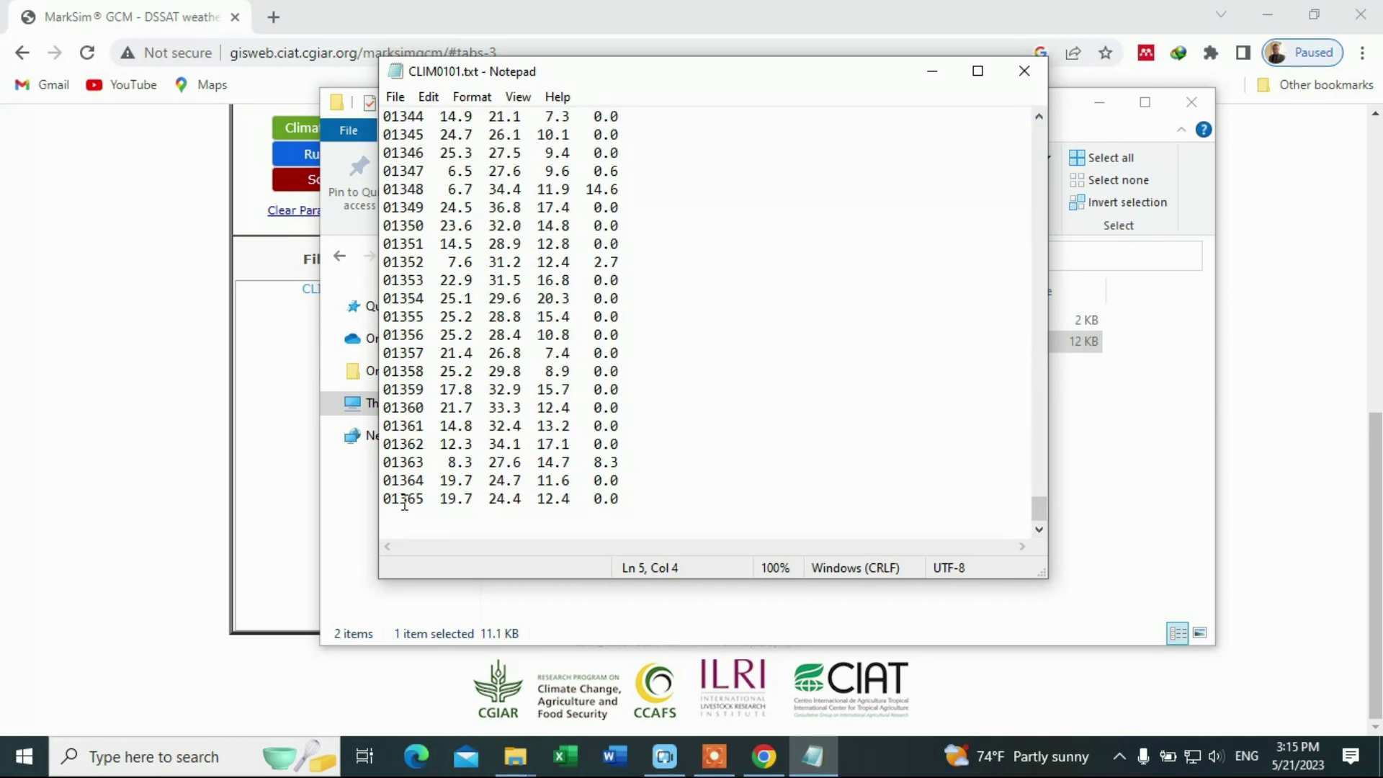
drag(404, 504, 426, 497)
click(425, 495)
drag(1037, 511, 1019, 128)
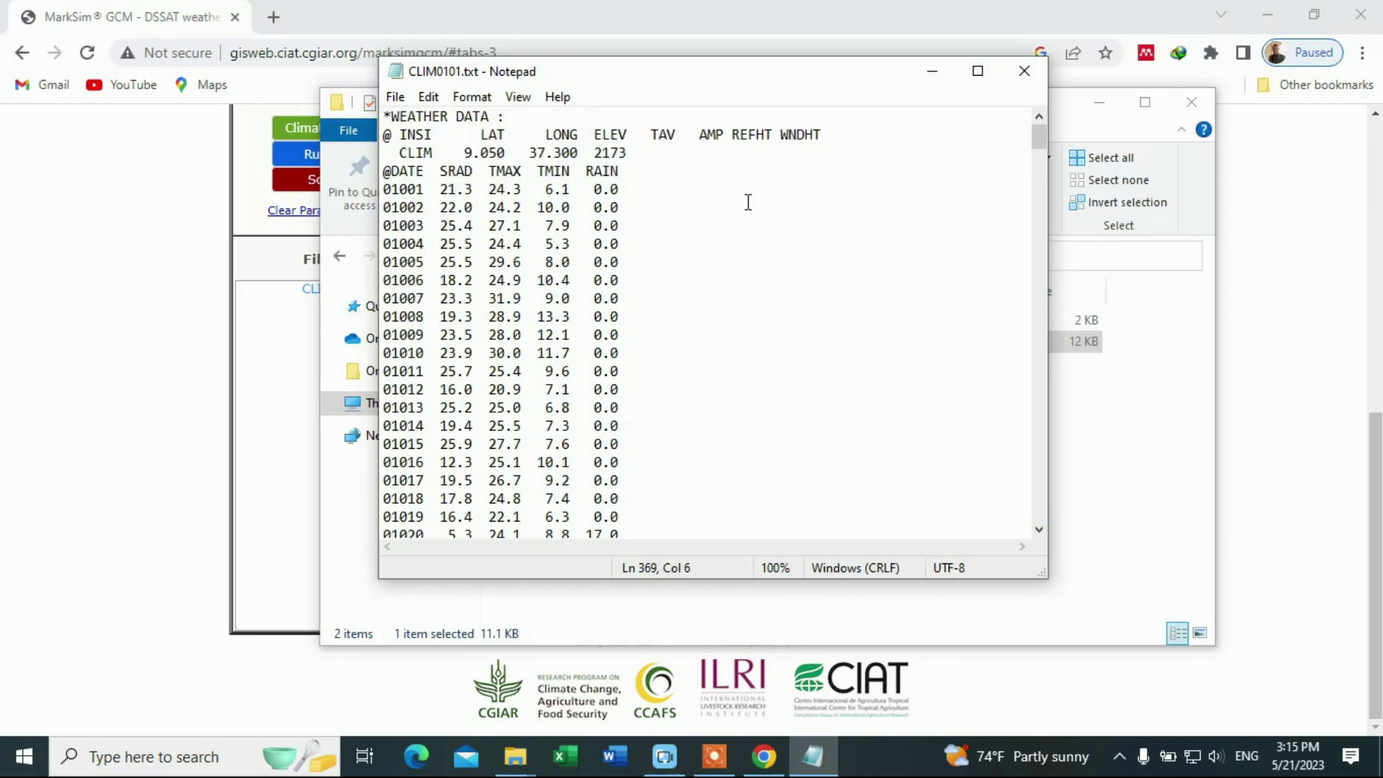